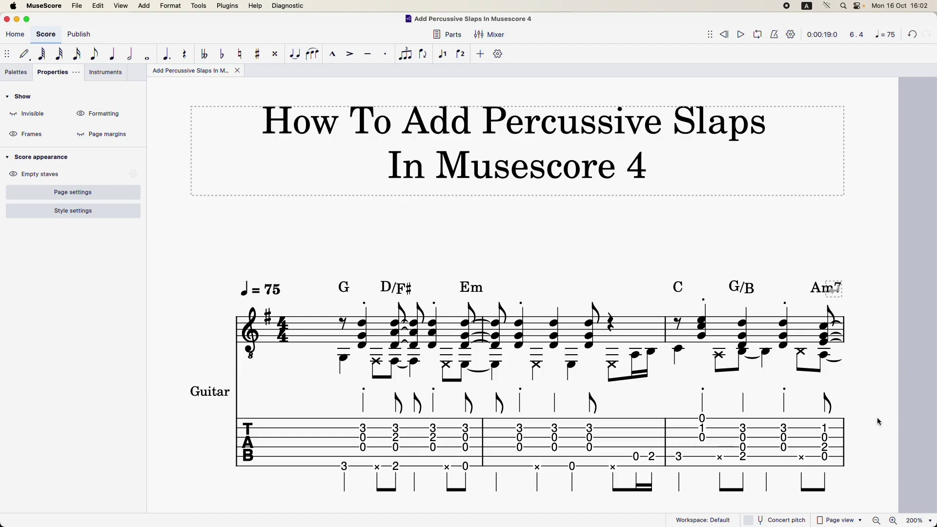
# Step: Play back the guitar score through to its final bar
pyautogui.moveTo(191, 272); pyautogui.dragTo(190, 90)
pyautogui.press('XF86AudioRaiseVolume')
pyautogui.press('space')
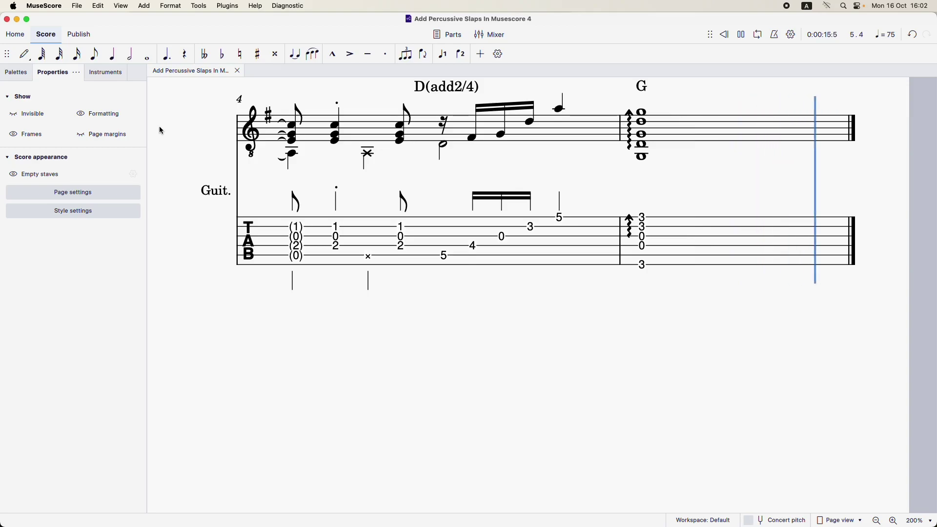
pyautogui.press('XF86AudioMute')
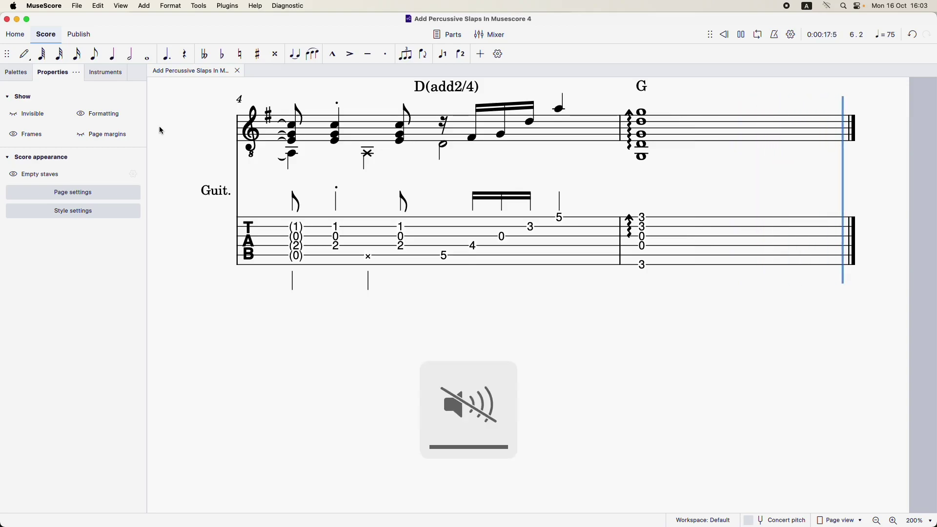
pyautogui.moveTo(163, 112); pyautogui.dragTo(185, 354)
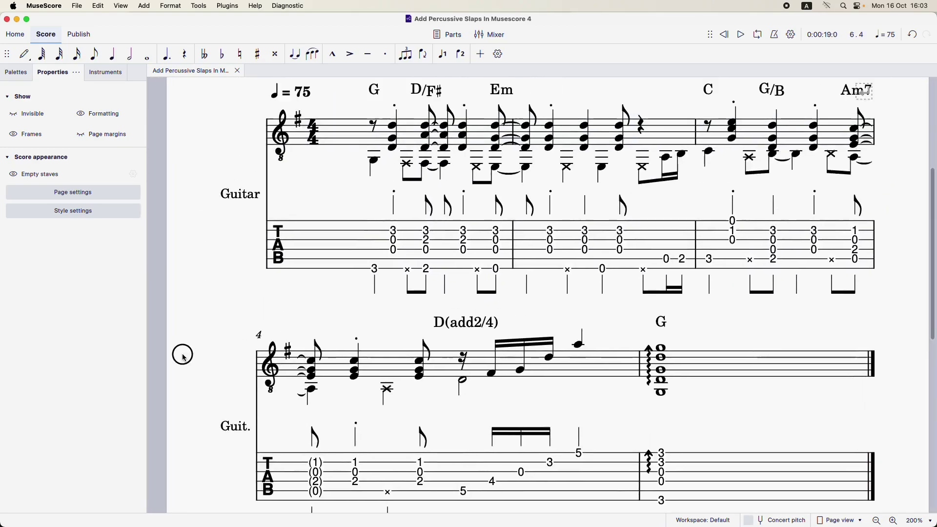
pyautogui.moveTo(203, 168); pyautogui.dragTo(190, 188)
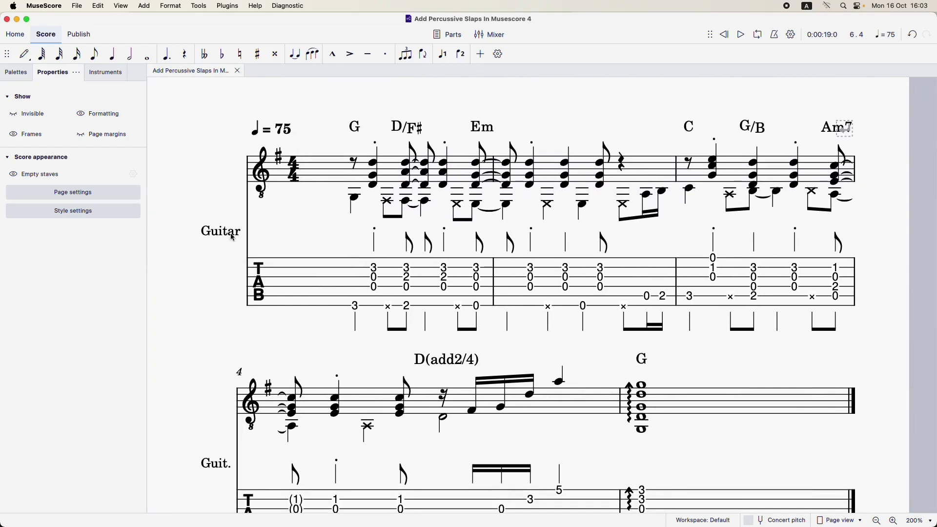
# Step: Change the first cross note in bar 1 of the tablature to the Normal notehead and back to the cross notehead
pyautogui.click(390, 309)
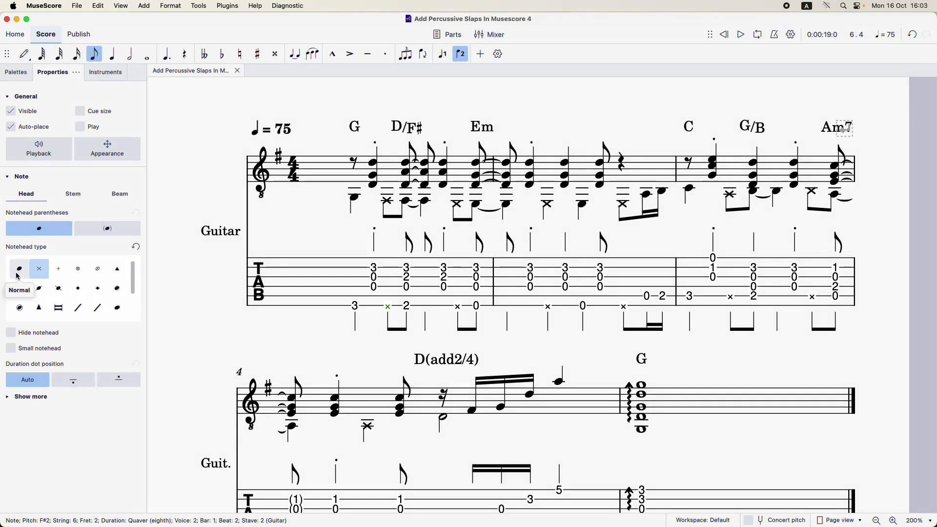
pyautogui.click(18, 274)
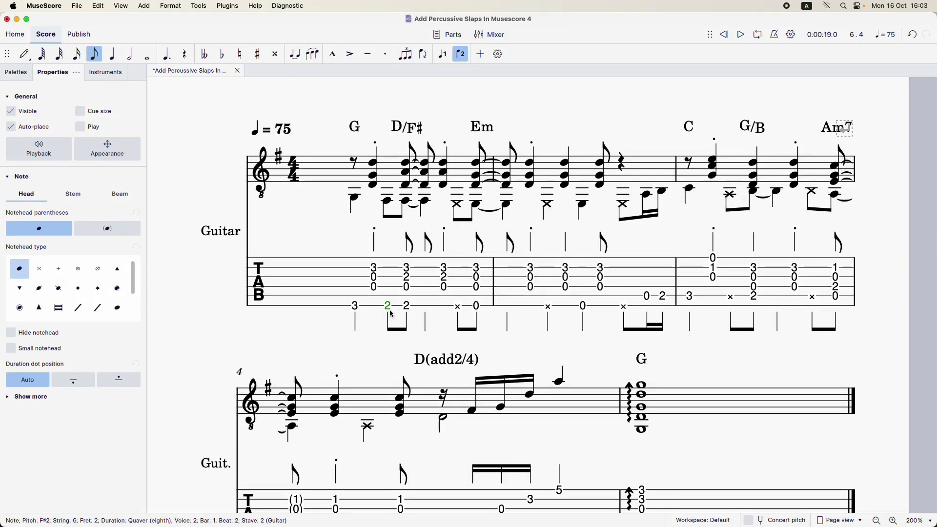
pyautogui.click(42, 273)
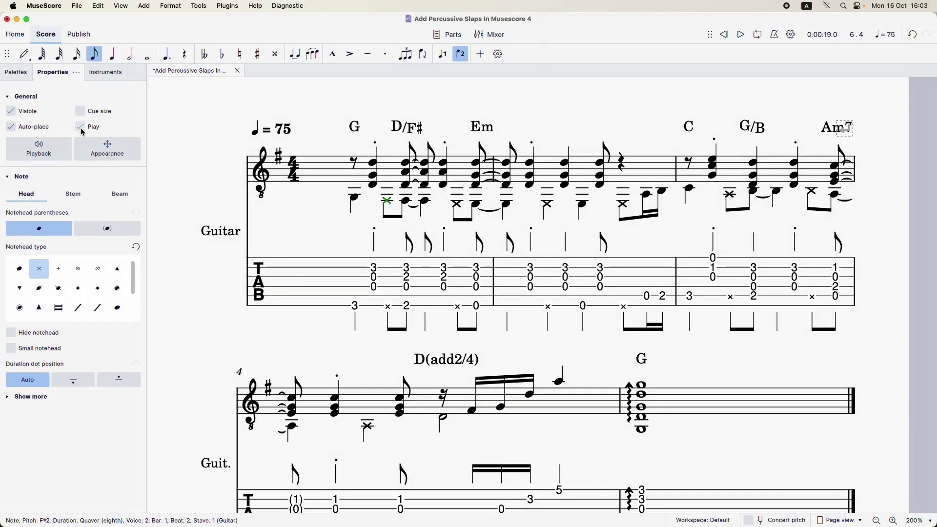
# Step: Play back the opening beats of bar 1 to hear how the cross note sounds
pyautogui.click(303, 284)
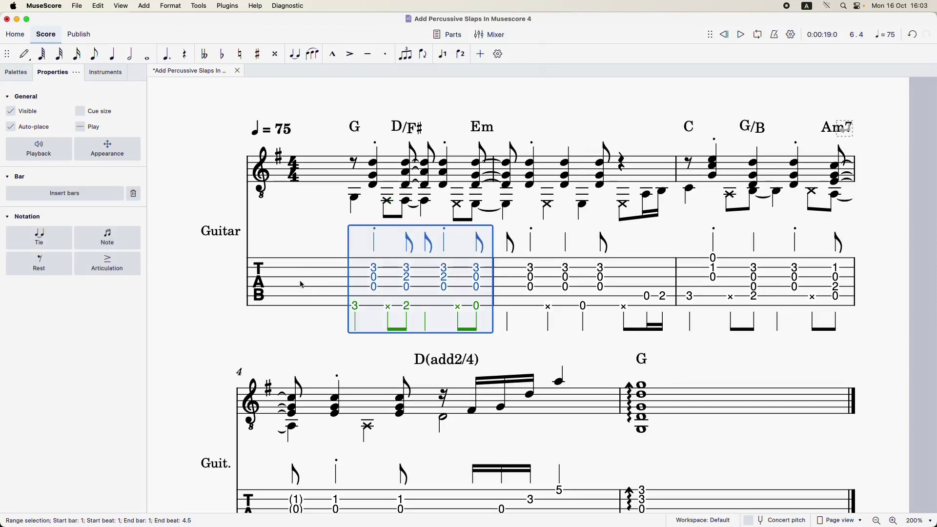
pyautogui.click(206, 180)
pyautogui.press('XF86AudioRaiseVolume')
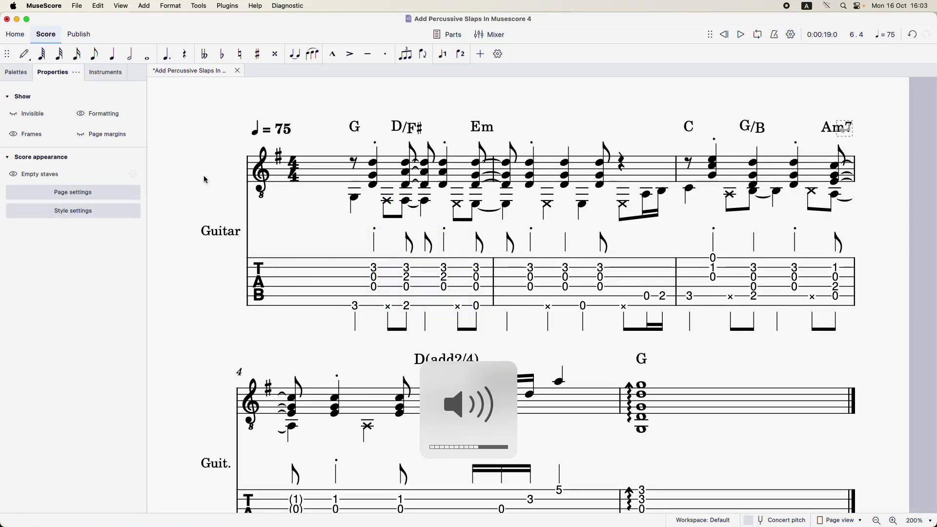
pyautogui.press('space')
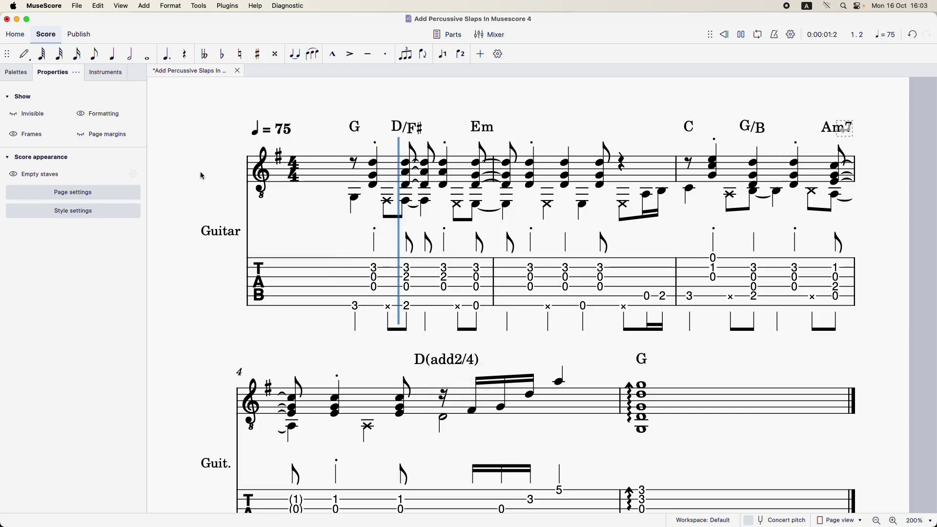
pyautogui.press('space')
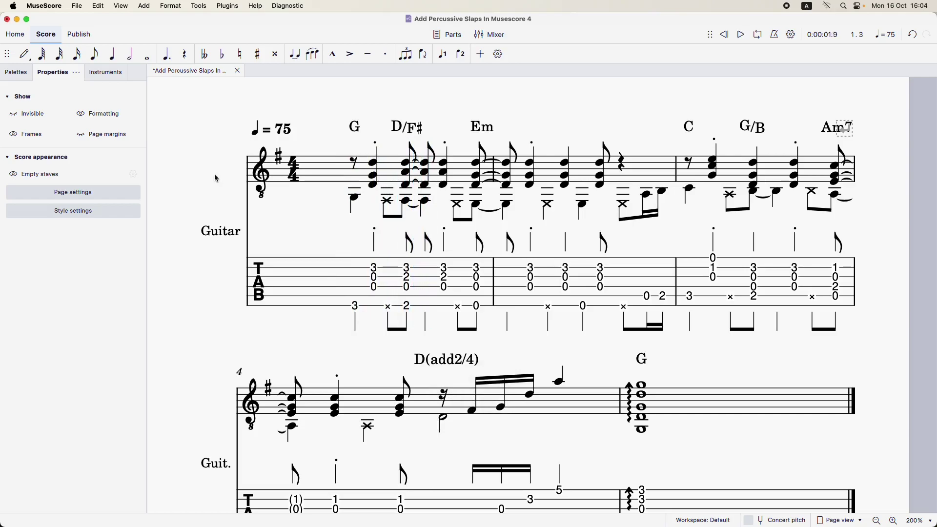
# Step: Turn off Play for the first cross note of bar 1 in both the tablature and the standard notation
pyautogui.click(388, 308)
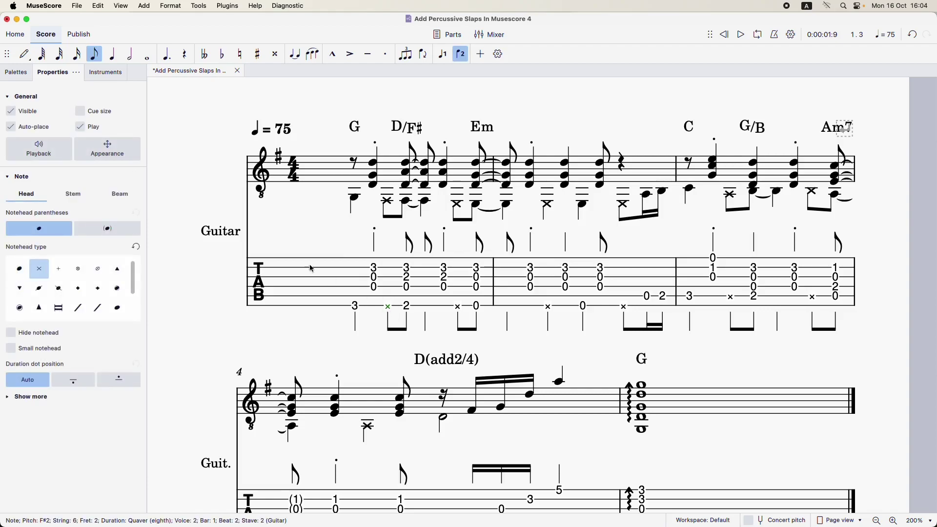
pyautogui.click(81, 128)
pyautogui.press('XF86AudioLowerVolume')
pyautogui.press('XF86AudioMute')
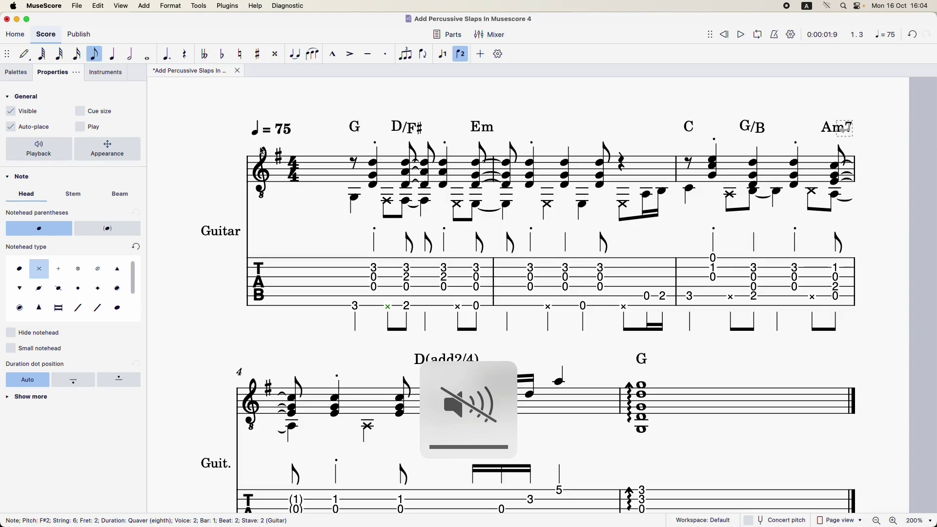
pyautogui.hotkey('alt', 'Up')
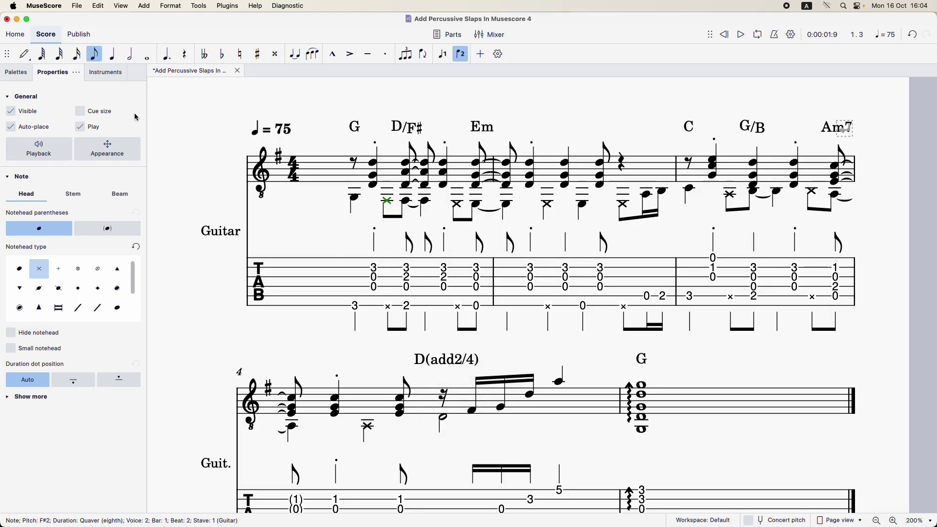
pyautogui.click(81, 128)
# Step: Play back the score from bar 1 into bar 2 to check how the silenced cross notes sound
pyautogui.click(311, 288)
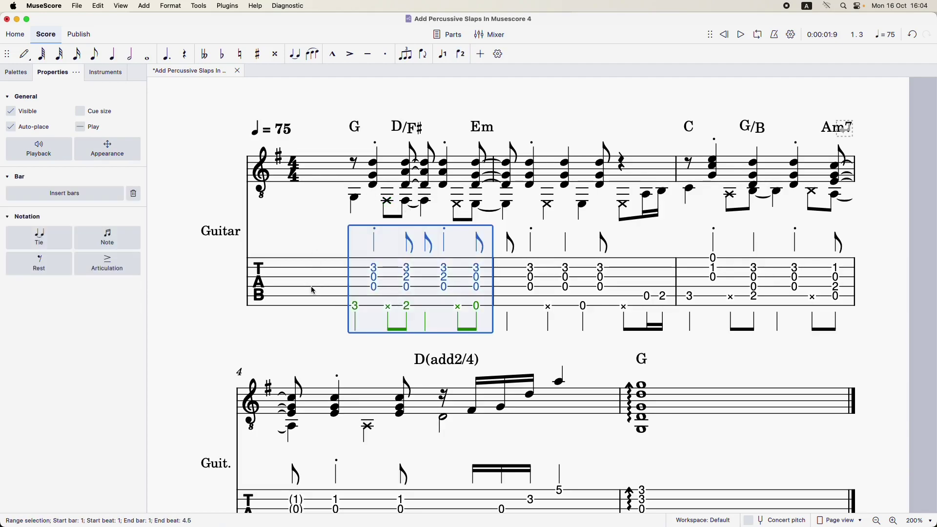
pyautogui.click(212, 189)
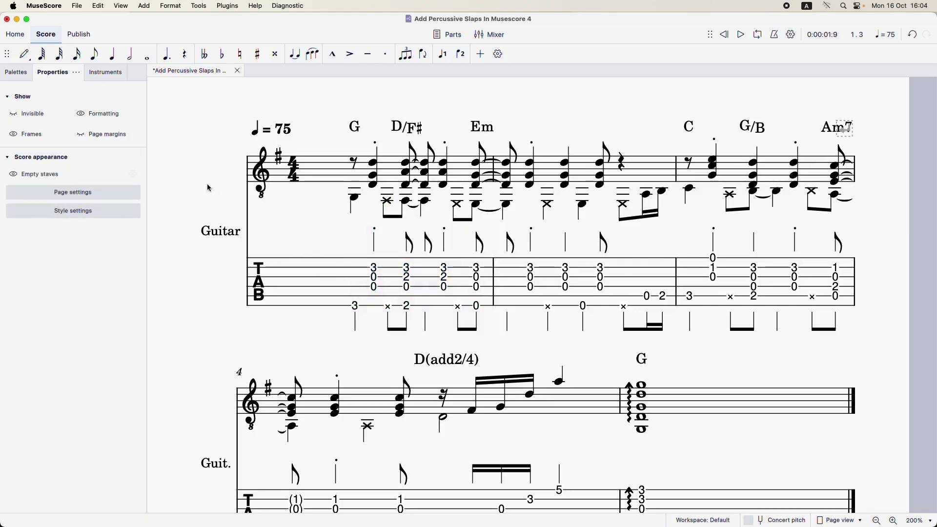
pyautogui.press('space')
pyautogui.press('space')
pyautogui.press('XF86AudioRaiseVolume')
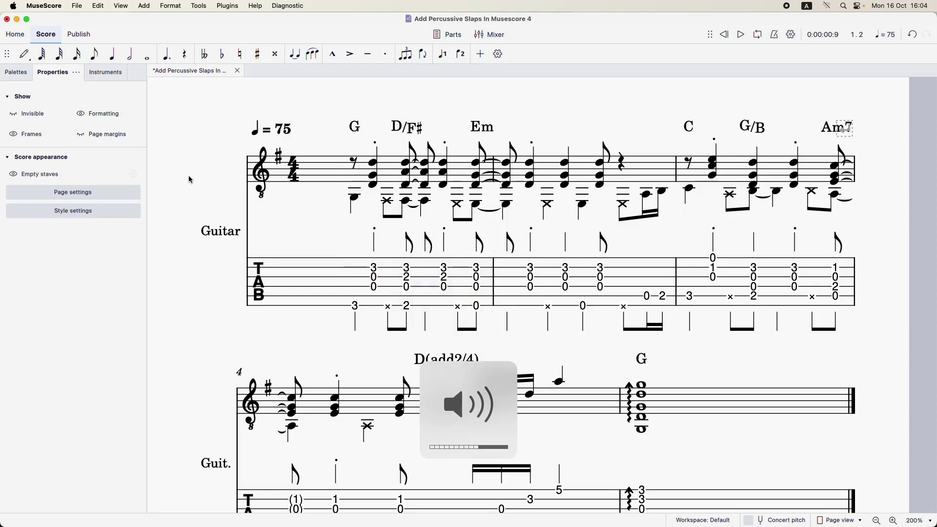
pyautogui.click(313, 248)
pyautogui.click(216, 185)
pyautogui.press('space')
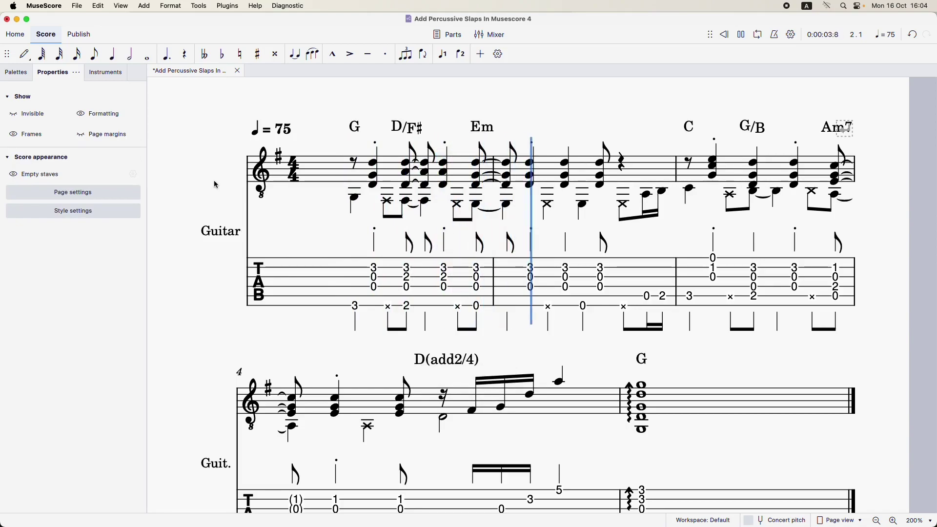
pyautogui.press('space')
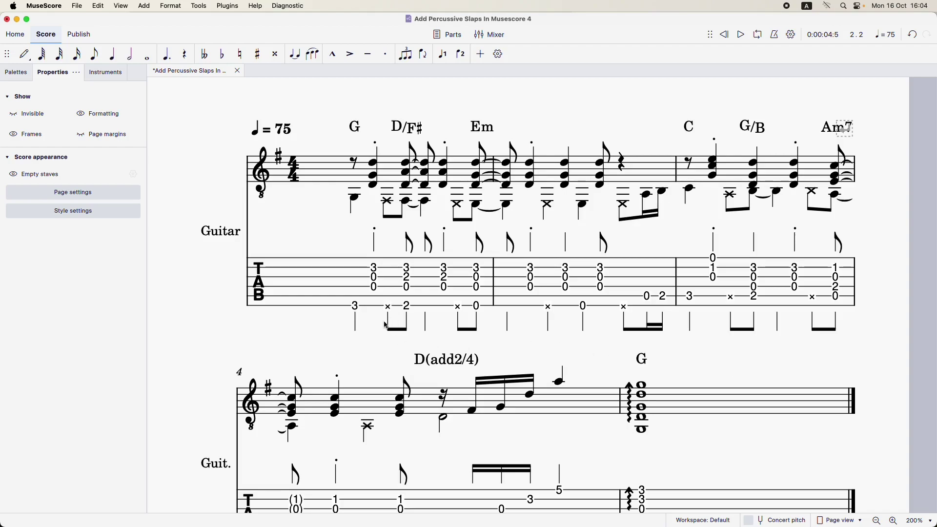
# Step: Show the hidden Percussion stave of the Snare Drum instrument
pyautogui.scroll(-2, 185, 290)
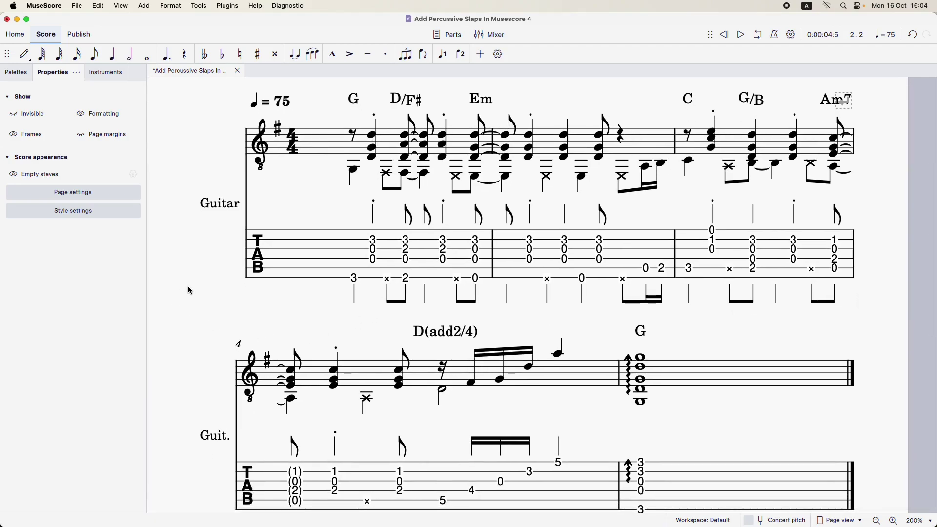
pyautogui.click(103, 75)
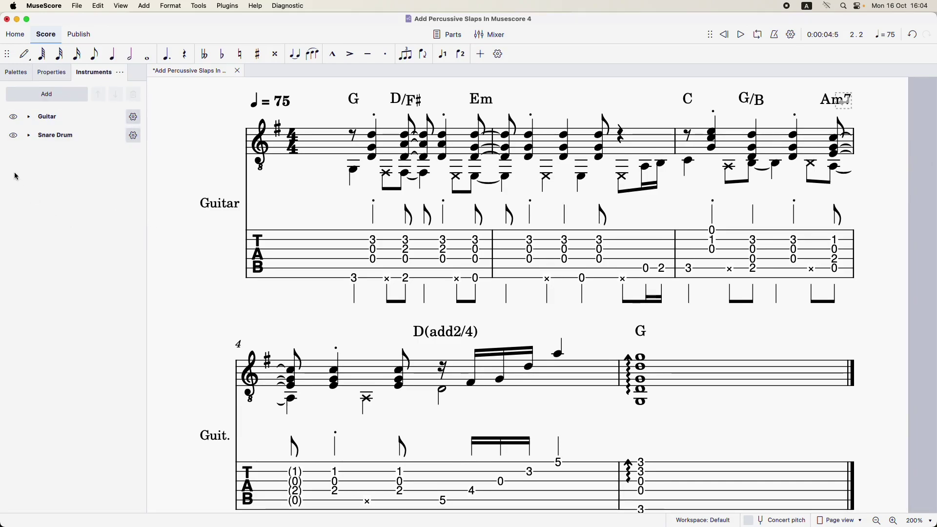
pyautogui.click(29, 136)
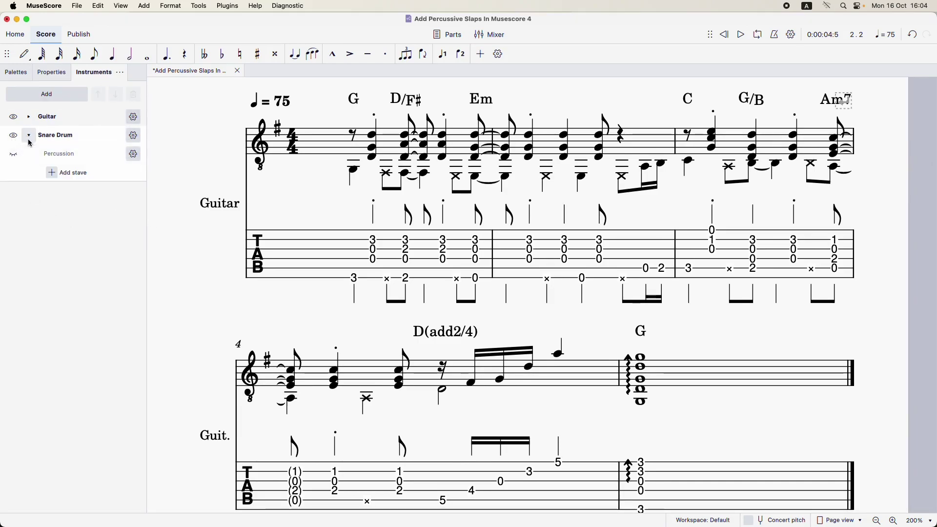
pyautogui.click(14, 155)
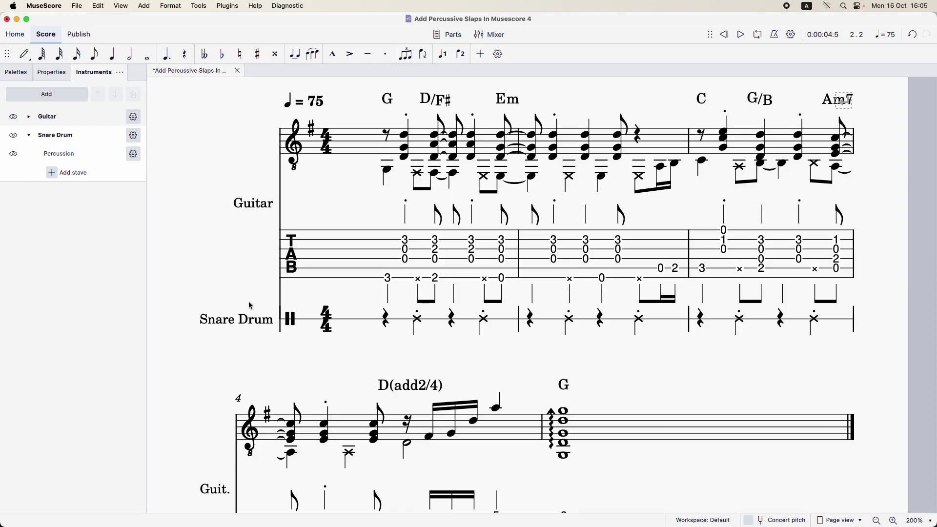
# Step: Undo back to the guitar-only score and add a Concert Snare Drum from the Percussion - Unpitched family
pyautogui.press('super+z')
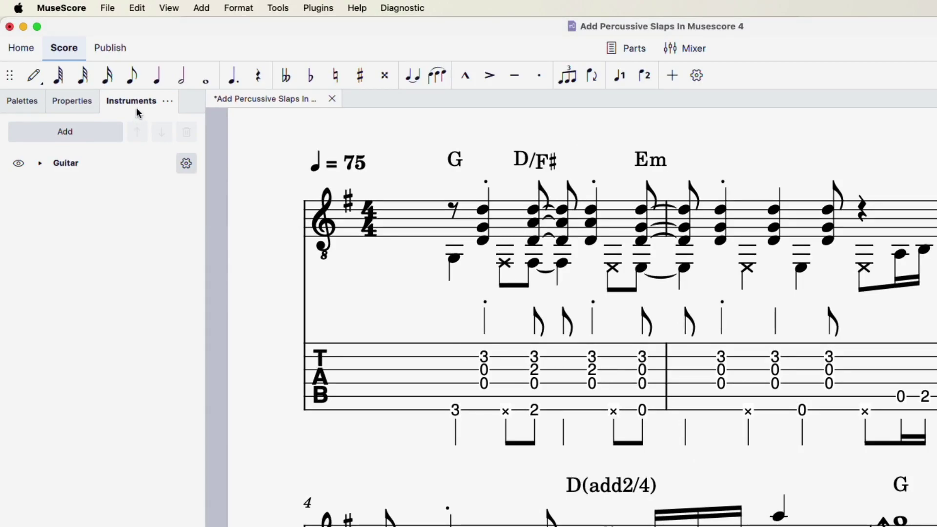
pyautogui.click(169, 8)
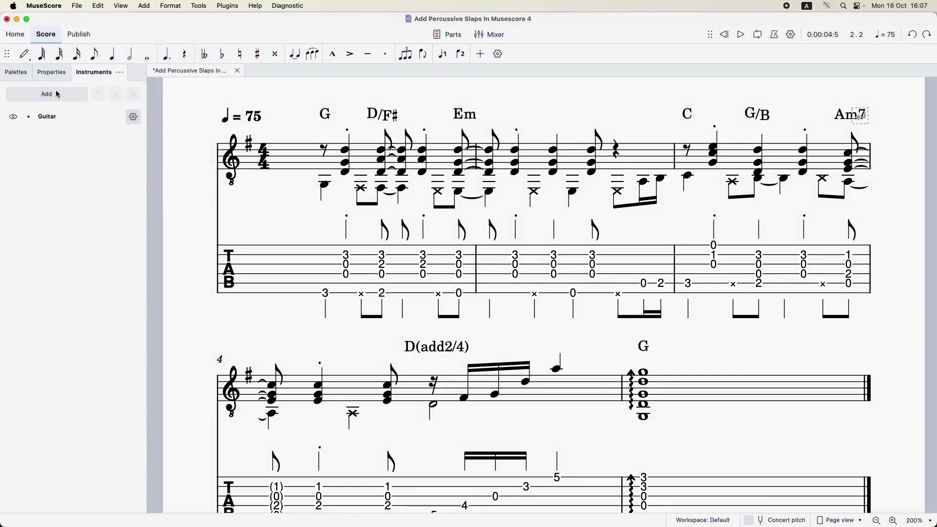
pyautogui.click(48, 95)
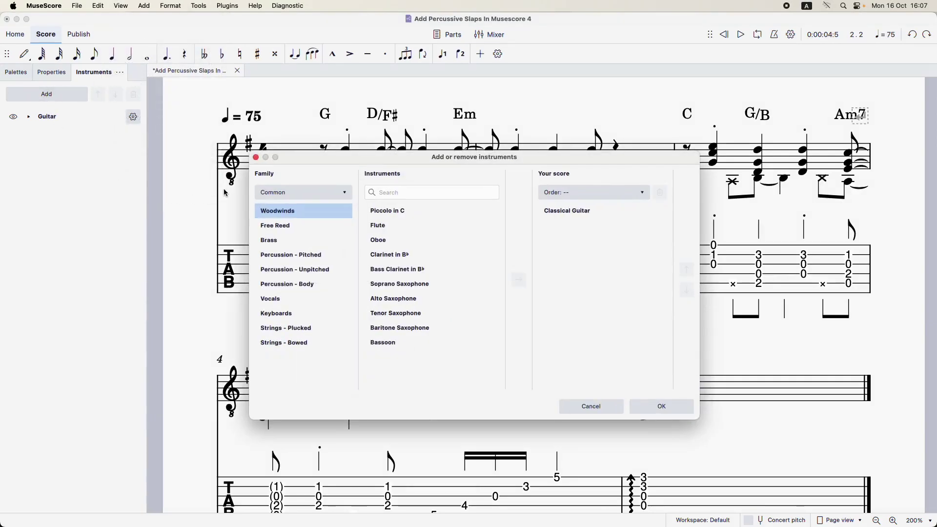
pyautogui.click(303, 273)
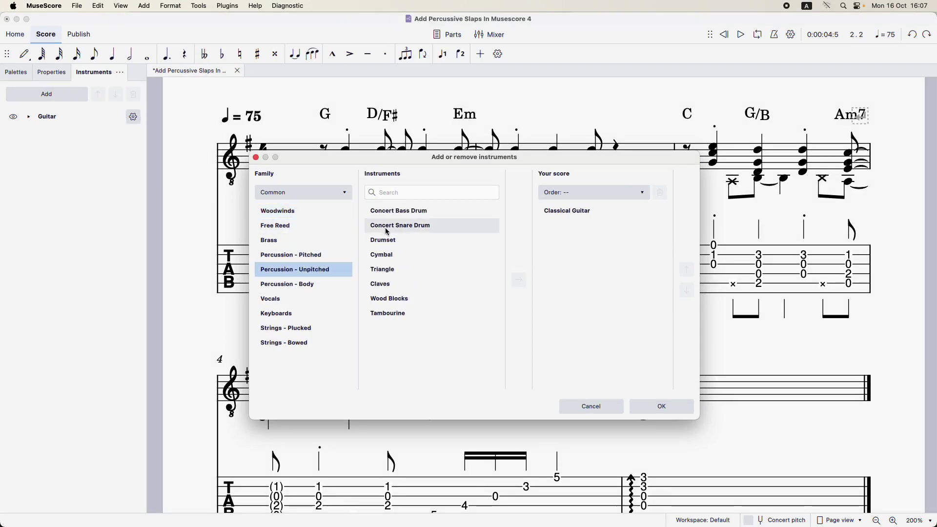
pyautogui.click(401, 230)
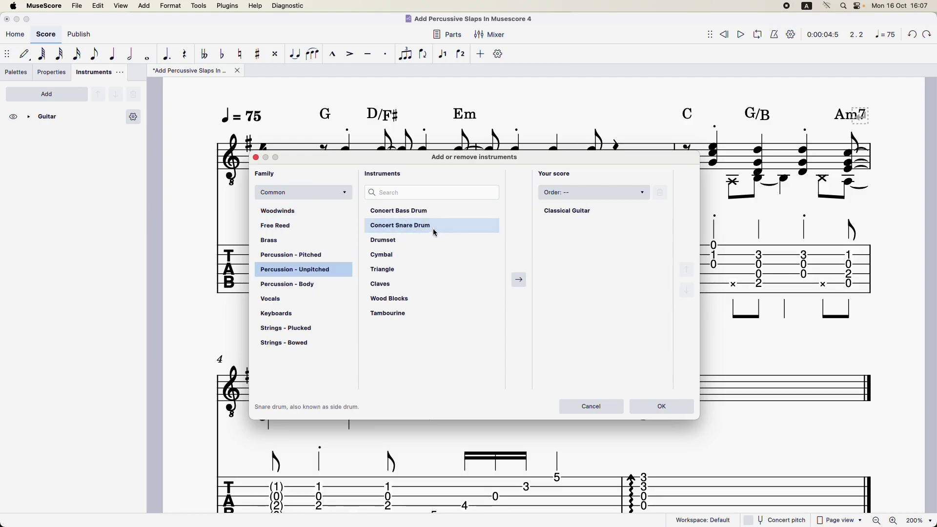
pyautogui.click(520, 283)
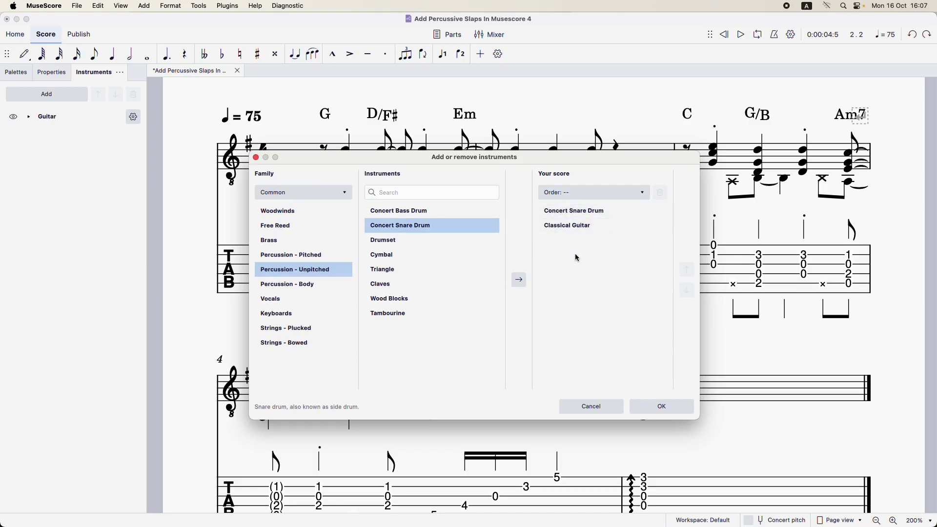
pyautogui.click(666, 406)
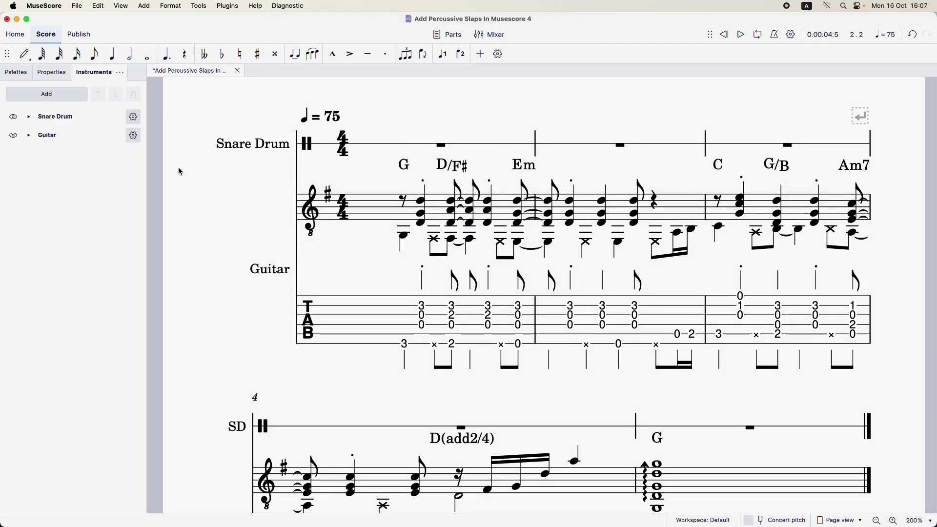
# Step: Move the Snare Drum below the Guitar in the instrument order
pyautogui.click(48, 117)
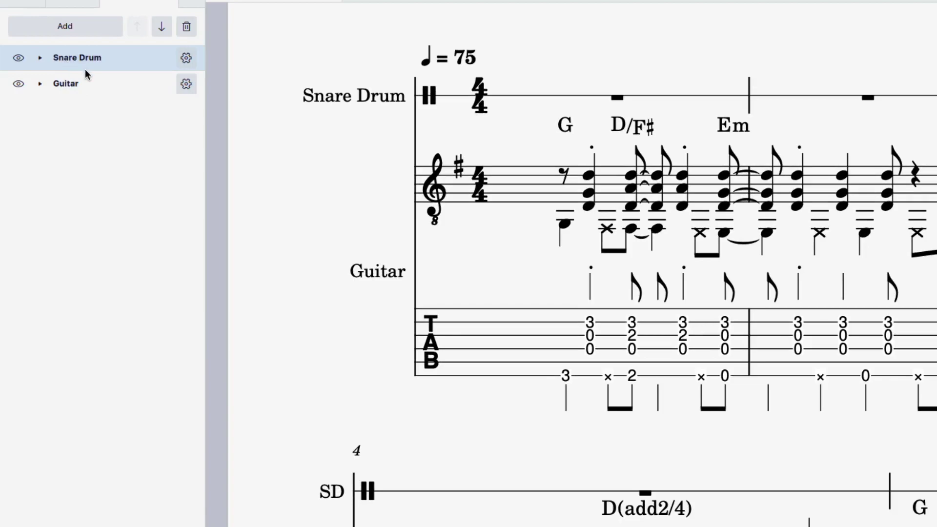
pyautogui.click(162, 27)
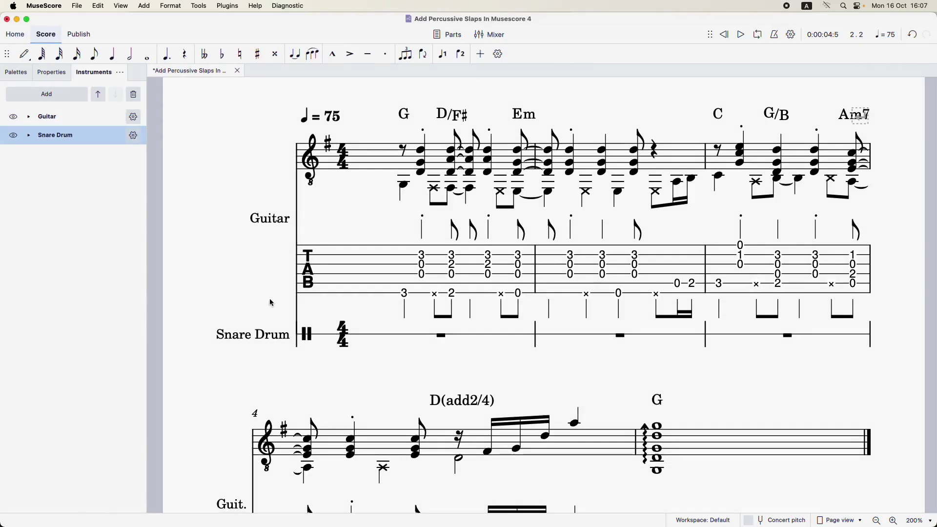
pyautogui.click(97, 94)
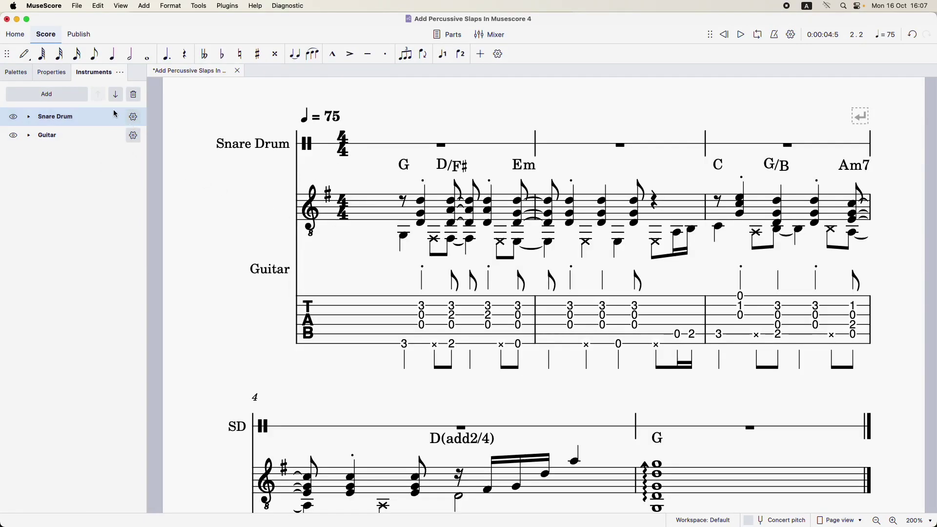
pyautogui.click(115, 94)
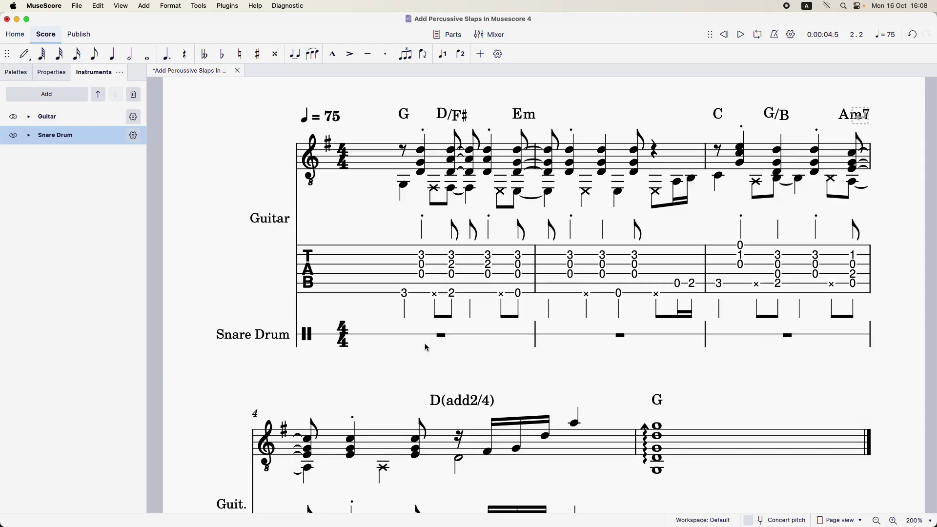
# Step: Enter a staccato Side Stick crotchet on each of the four beats of bar 1 on the Snare Drum stave
pyautogui.press('n')
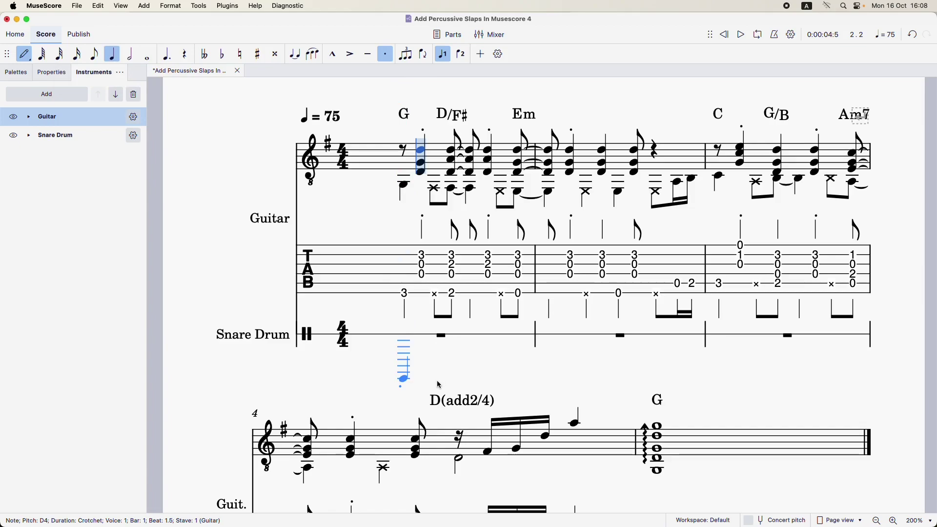
pyautogui.click(408, 337)
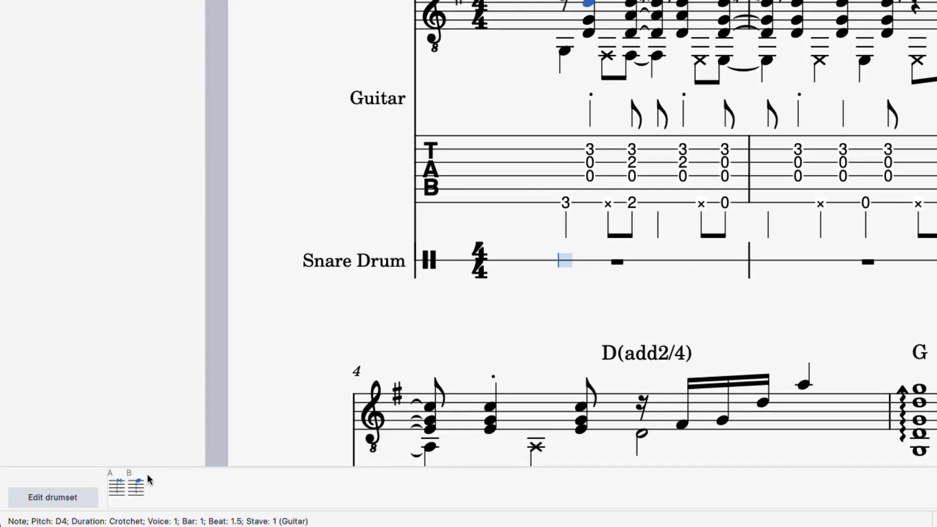
pyautogui.click(118, 485)
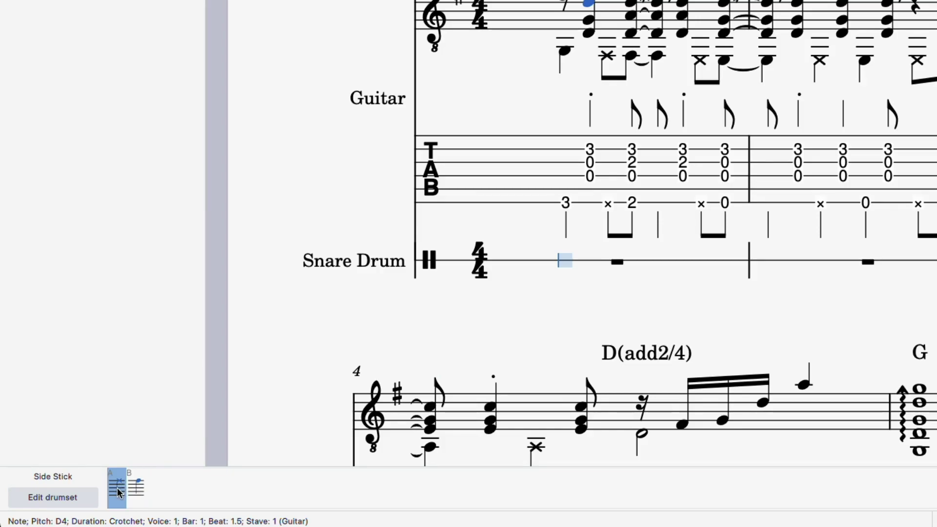
pyautogui.click(139, 488)
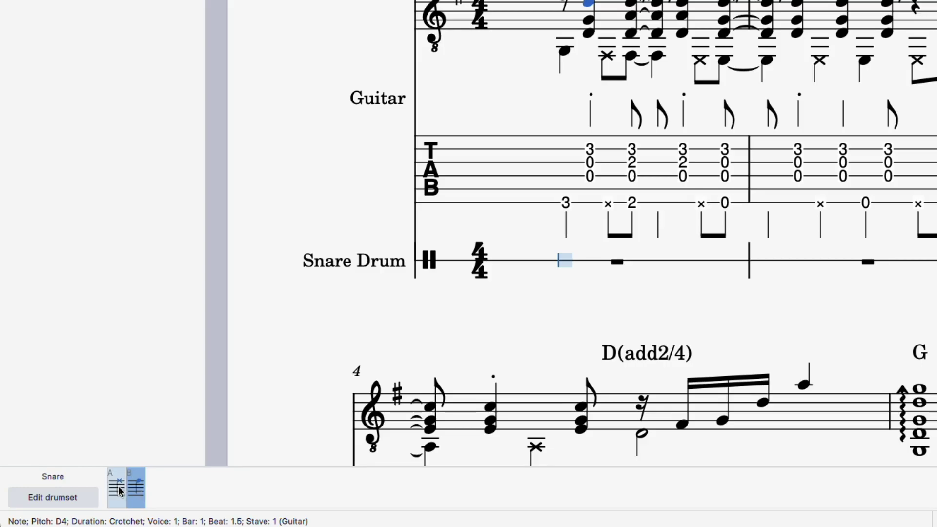
pyautogui.click(119, 488)
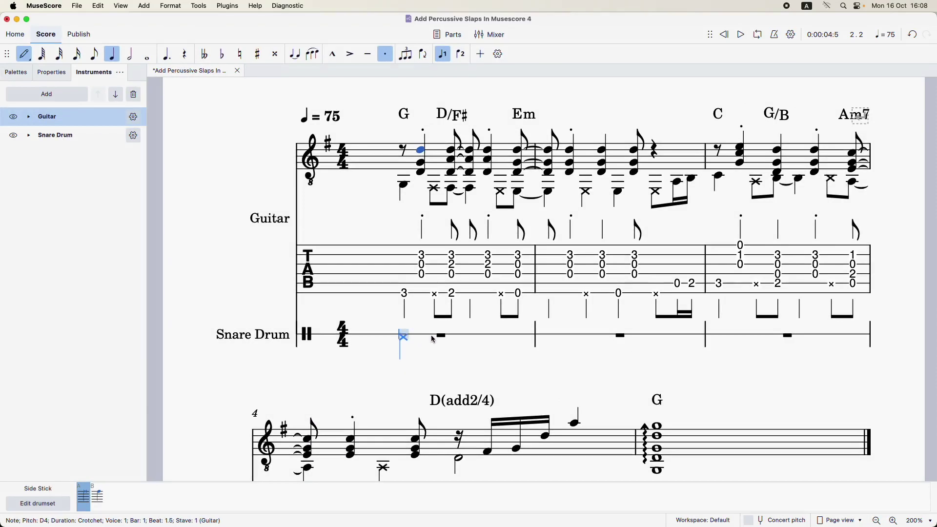
pyautogui.click(406, 335)
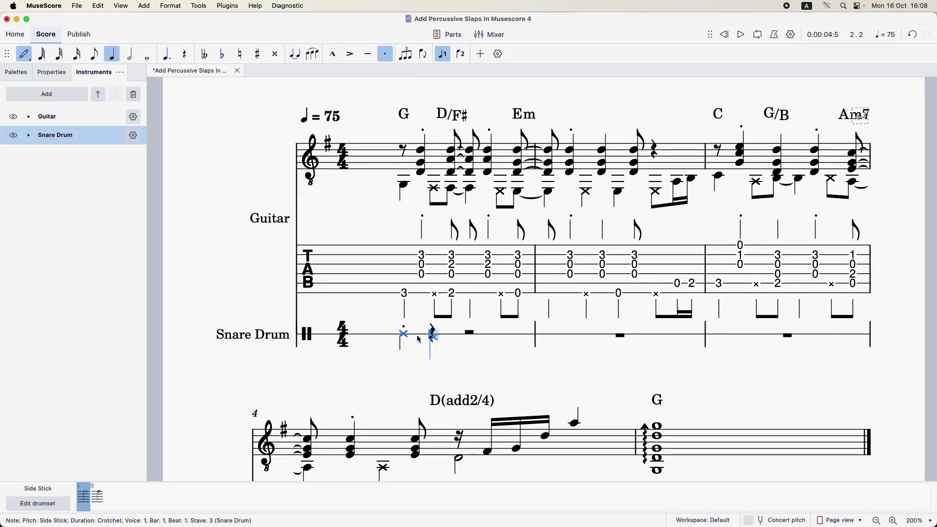
pyautogui.click(434, 336)
pyautogui.click(469, 335)
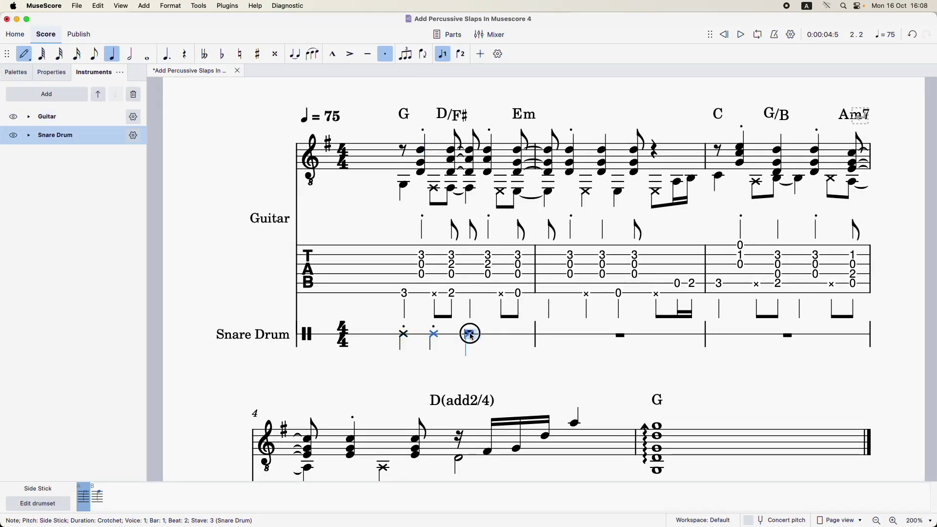
pyautogui.click(501, 337)
# Step: Fill bars 2 and 3 of the Snare Drum stave with Side Stick crotchets, one per beat
pyautogui.click(548, 336)
pyautogui.click(587, 335)
pyautogui.click(619, 335)
pyautogui.click(654, 336)
pyautogui.click(718, 334)
pyautogui.click(755, 336)
pyautogui.click(795, 336)
pyautogui.click(828, 336)
# Step: Enter Side Stick crotchets on all four beats of bar 4 on the Snare Drum stave
pyautogui.click(292, 314)
pyautogui.click(365, 316)
pyautogui.click(442, 315)
pyautogui.click(559, 315)
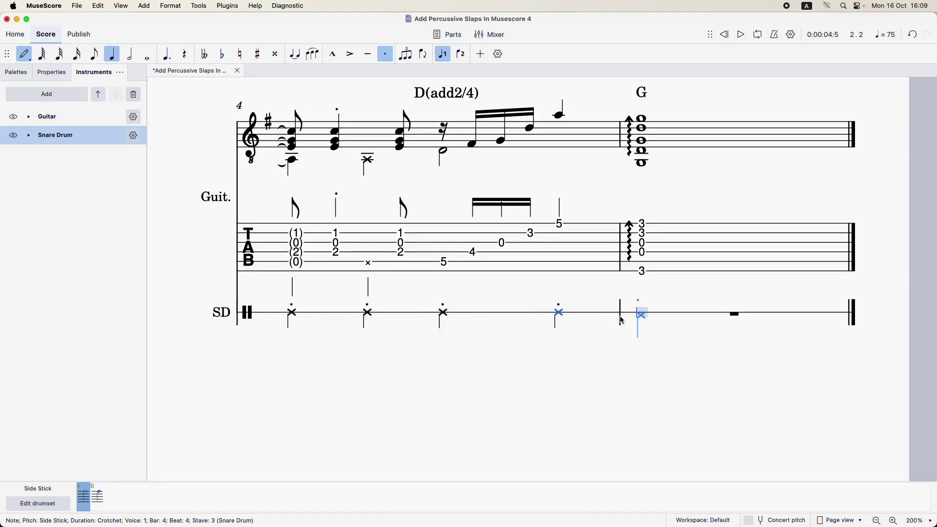
# Step: Leave note input and delete the Side Stick notes on beats 3 and 4 of bar 4
pyautogui.click(561, 314)
pyautogui.press('Escape')
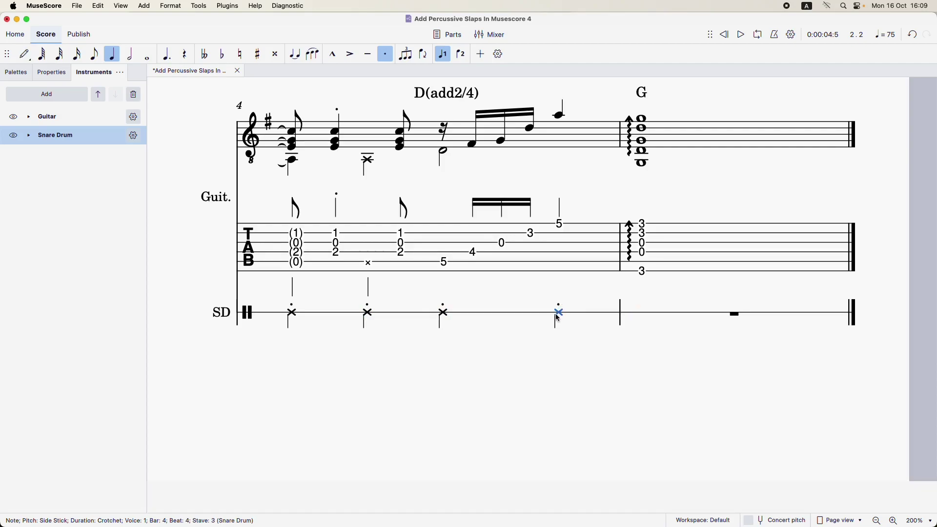
pyautogui.press('Delete')
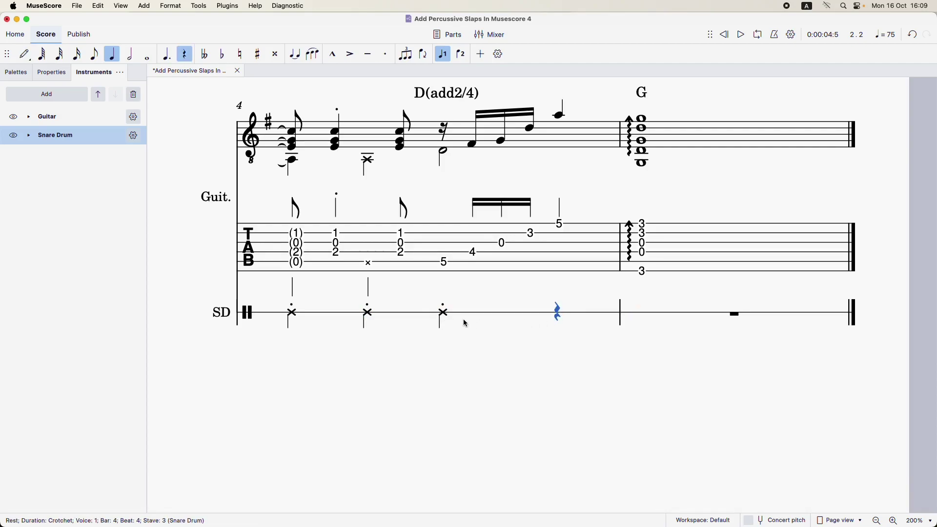
pyautogui.click(447, 316)
pyautogui.press('Delete')
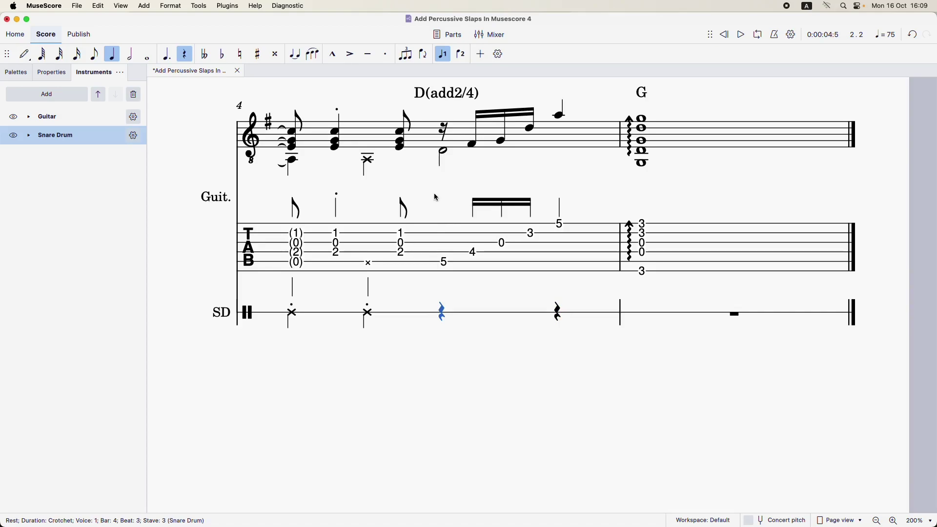
# Step: Replace the Side Stick notes on beats 1 and 3 of bar 1 with crotchet rests
pyautogui.scroll(1, 441, 215)
pyautogui.scroll(5, 441, 214)
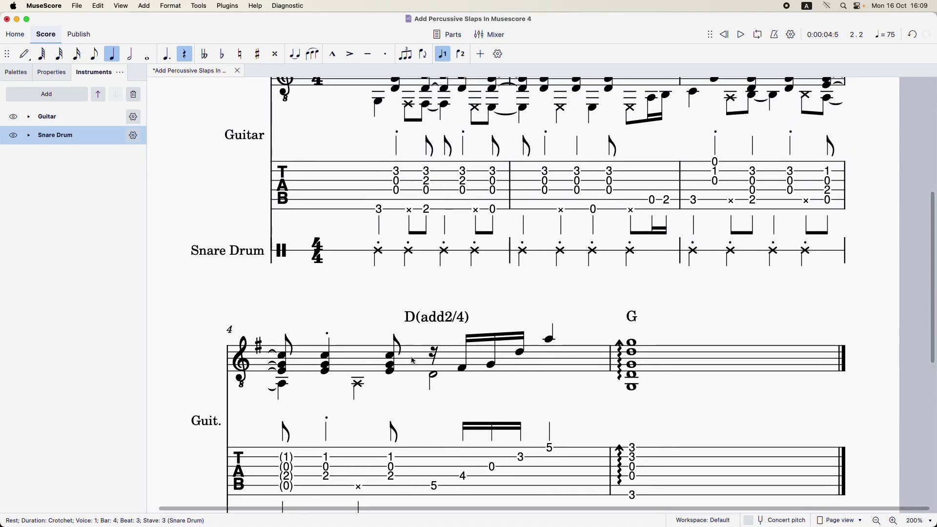
pyautogui.moveTo(381, 292); pyautogui.dragTo(352, 387)
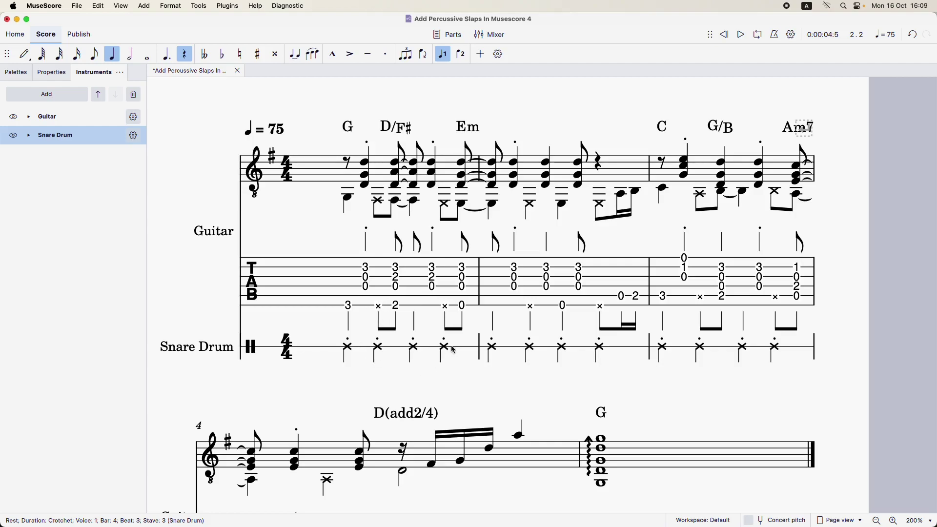
pyautogui.click(350, 349)
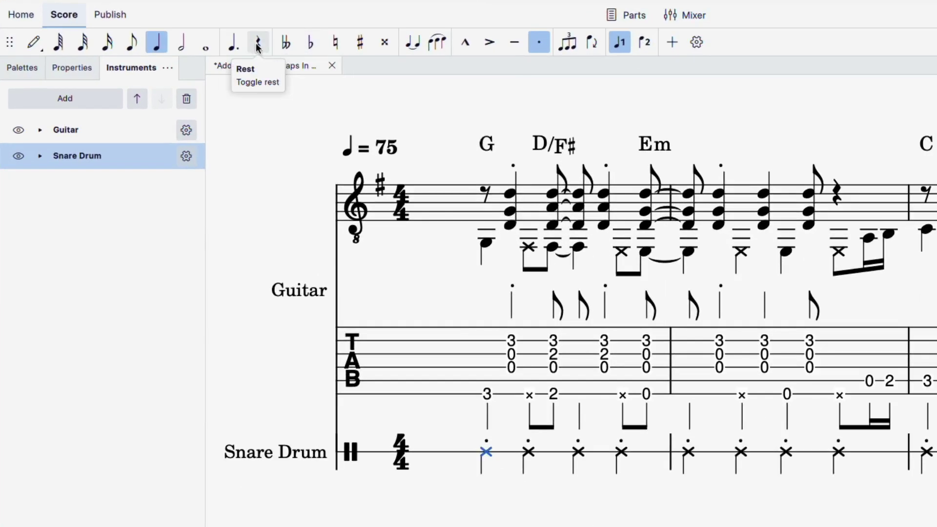
pyautogui.click(258, 45)
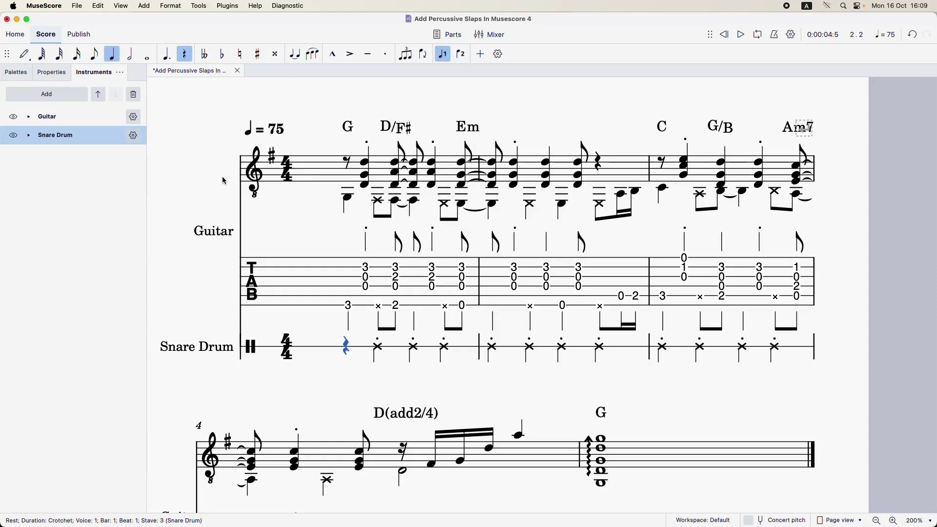
pyautogui.press('XF86AudioMute')
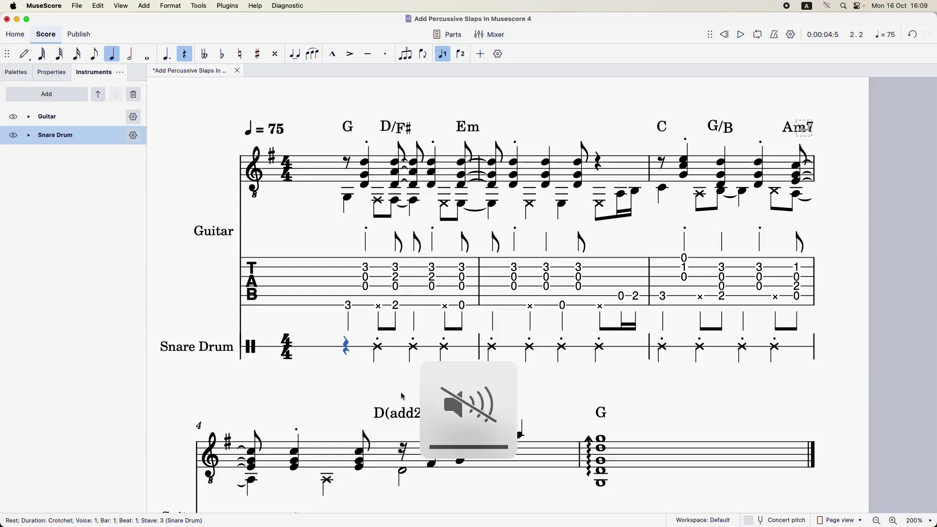
pyautogui.click(411, 354)
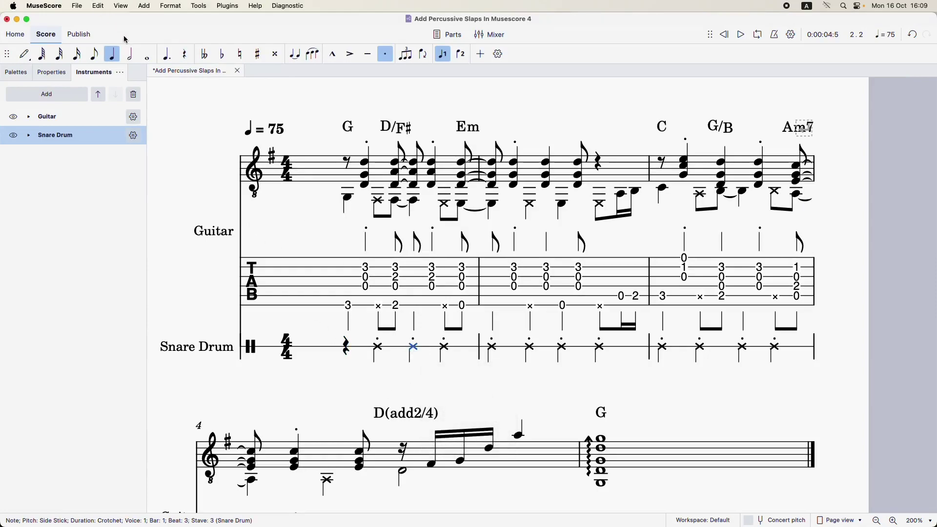
pyautogui.click(185, 54)
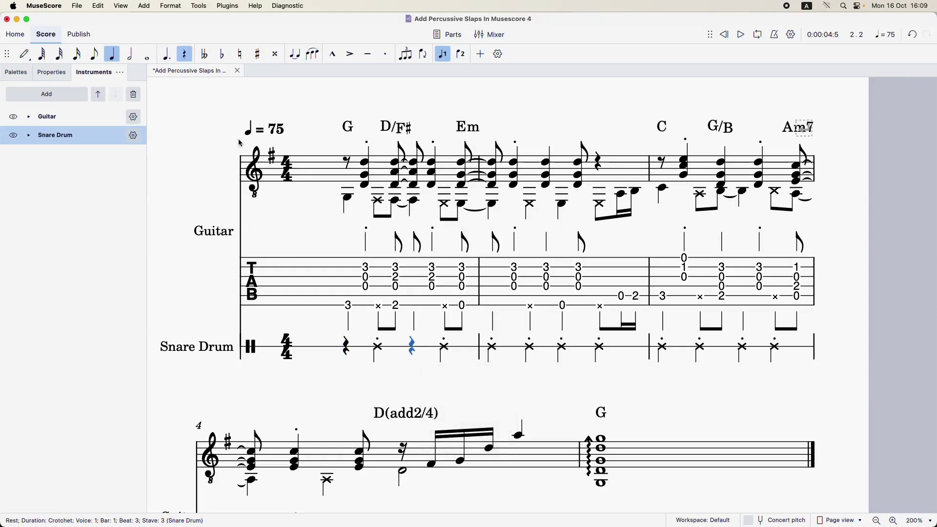
# Step: Replace the Side Stick notes on beats 1 and 3 of bars 2 and 3 with crotchet rests
pyautogui.click(493, 349)
pyautogui.click(185, 53)
pyautogui.click(562, 347)
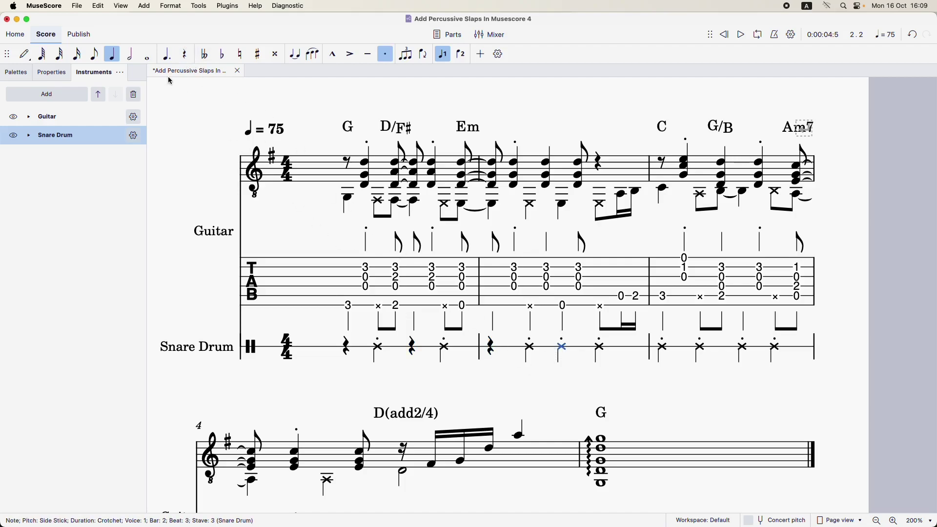
pyautogui.click(186, 55)
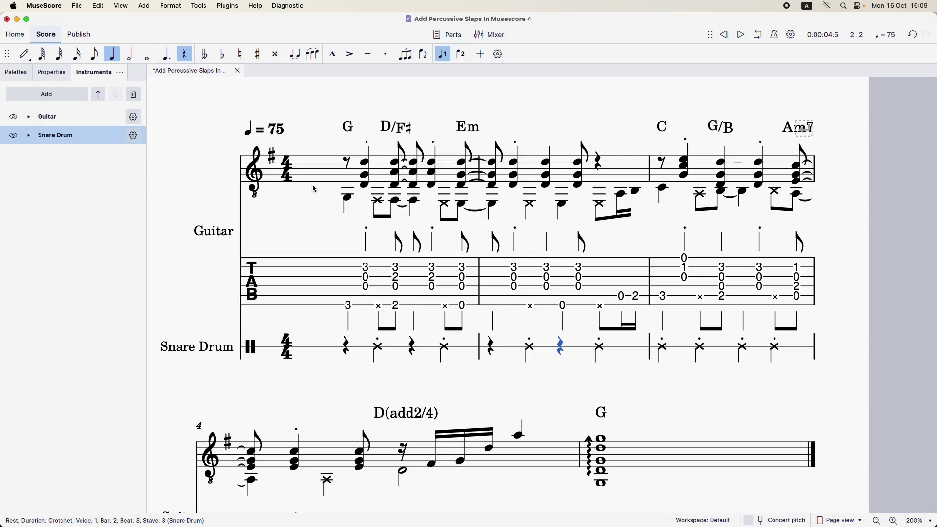
pyautogui.click(661, 349)
pyautogui.click(186, 54)
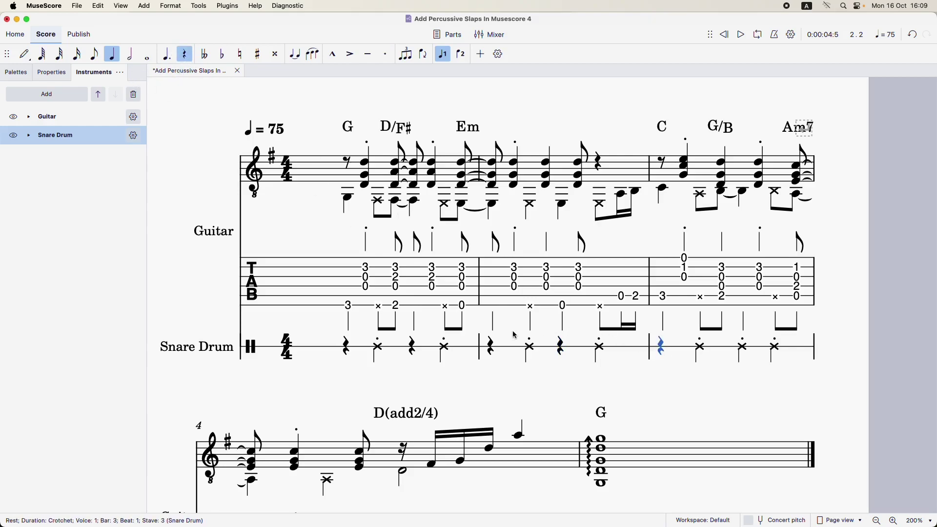
pyautogui.click(742, 348)
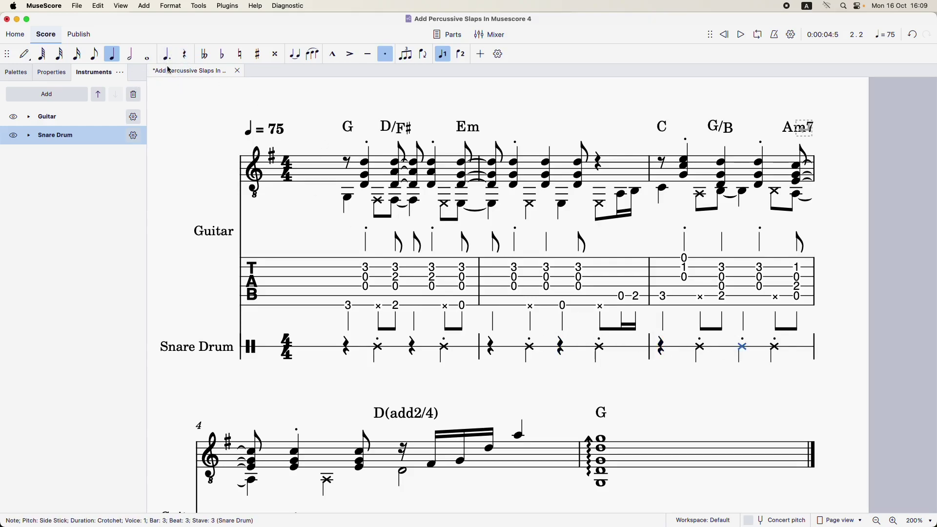
pyautogui.click(185, 55)
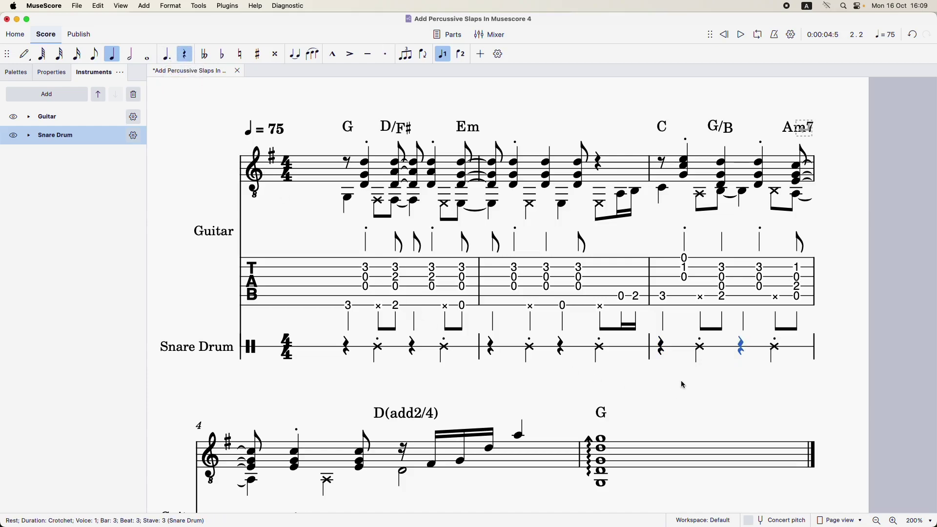
# Step: Replace the Side Stick note on beat 1 of bar 4 with a crotchet rest
pyautogui.scroll(-5, 682, 387)
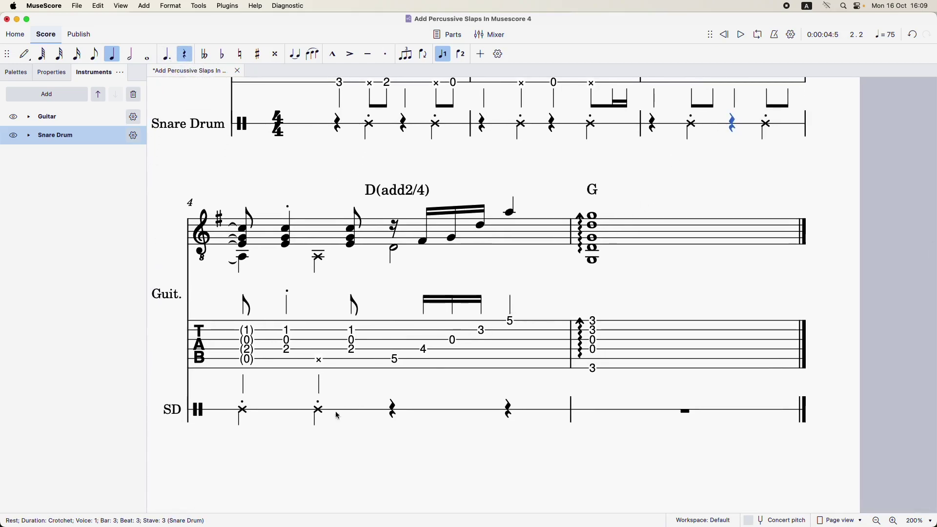
pyautogui.click(243, 410)
pyautogui.click(185, 54)
pyautogui.scroll(5, 257, 304)
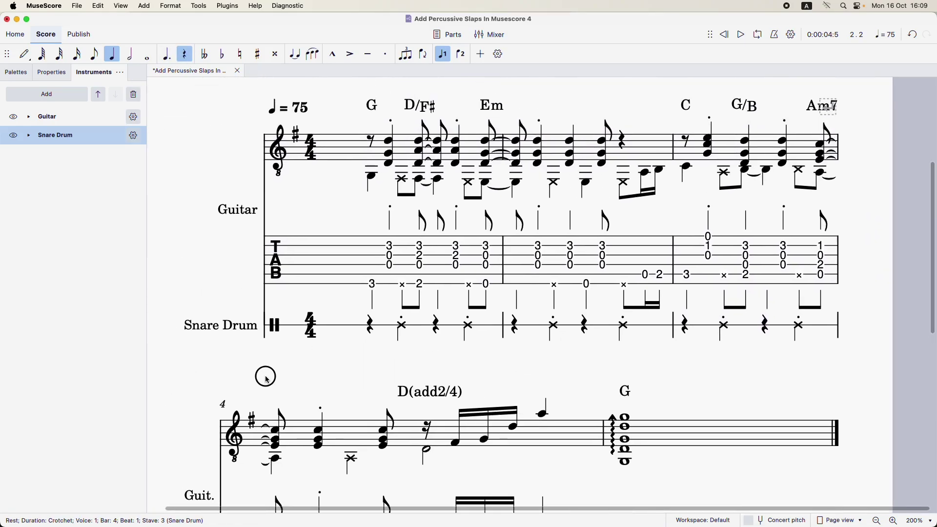
# Step: Play back the score from bar 1 into bar 2 to hear the guitar together with the Side Stick slaps
pyautogui.press('XF86AudioRaiseVolume')
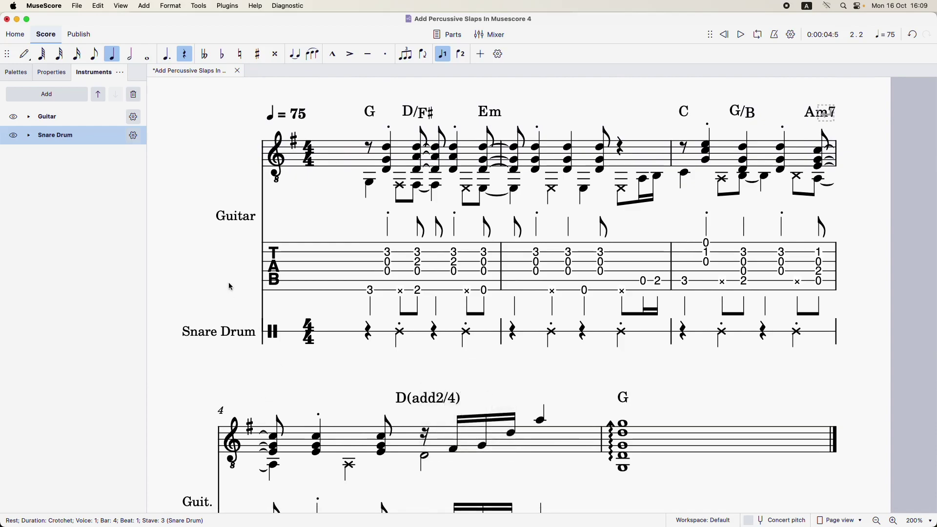
pyautogui.click(321, 259)
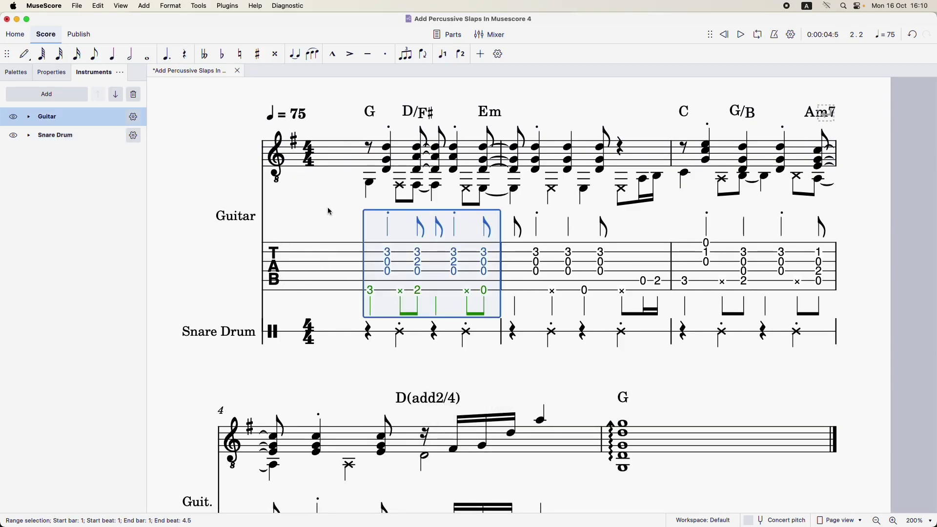
pyautogui.click(193, 220)
pyautogui.press('space')
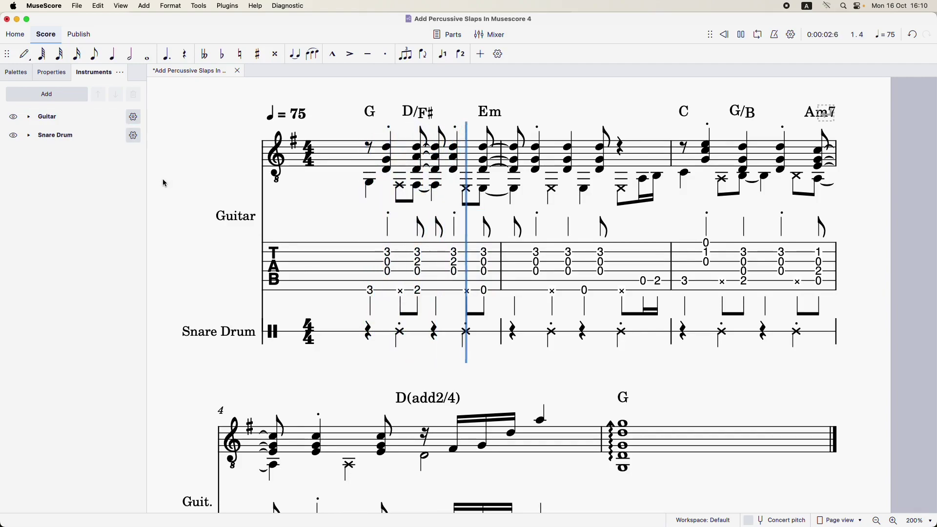
pyautogui.press('space')
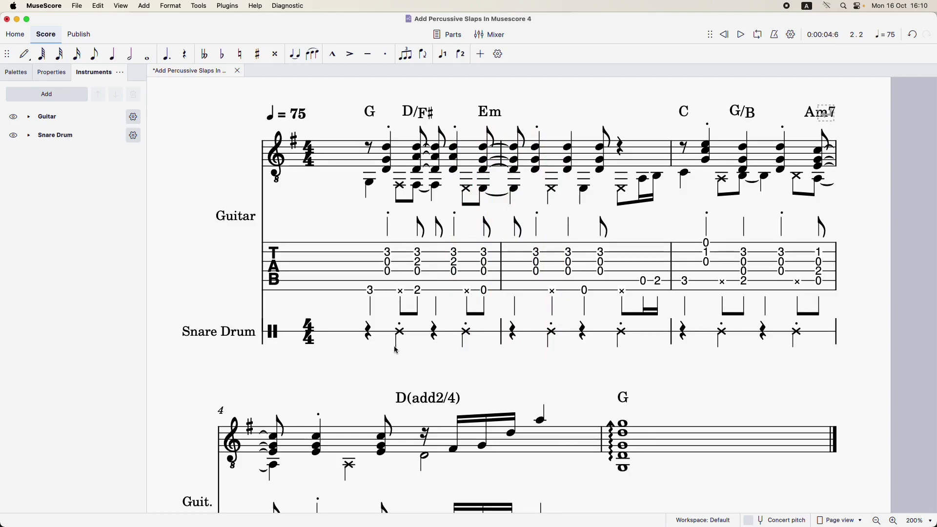
# Step: Try hiding the whole Snare Drum instrument, play back the score from bar 1, and show the instrument again
pyautogui.moveTo(203, 163); pyautogui.dragTo(208, 238)
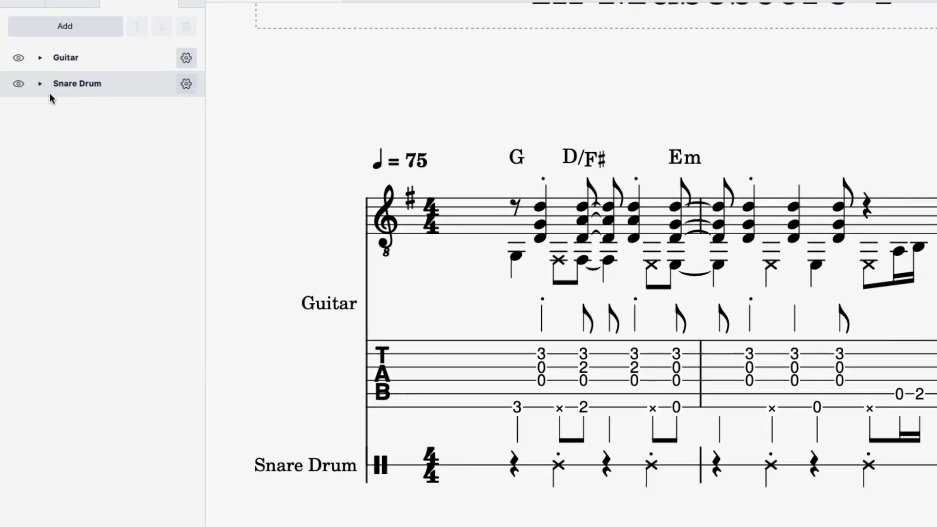
pyautogui.click(18, 85)
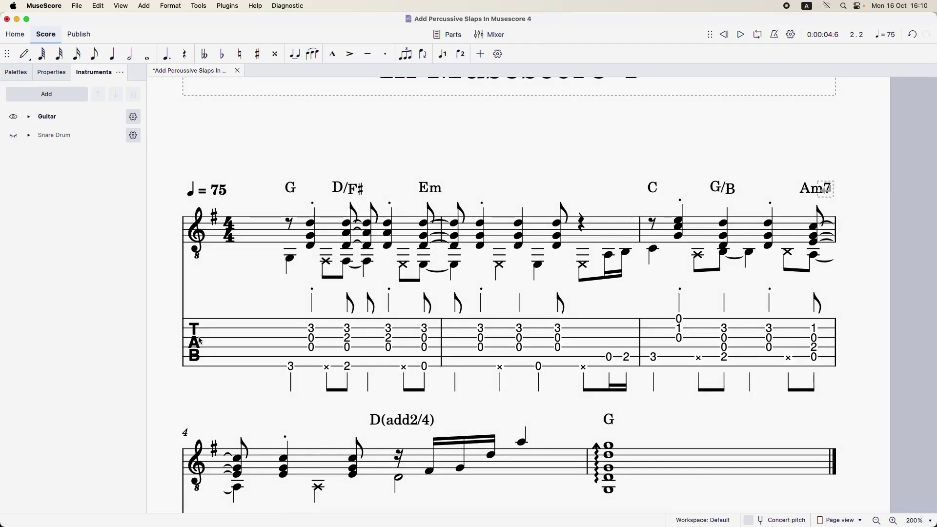
pyautogui.click(242, 344)
pyautogui.click(232, 279)
pyautogui.moveTo(244, 143); pyautogui.dragTo(279, 160)
pyautogui.press('space')
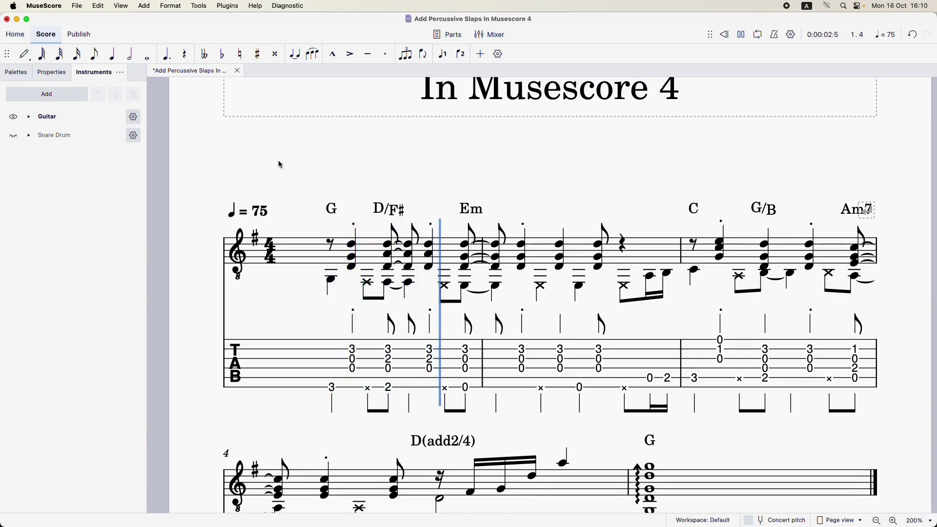
pyautogui.press('space')
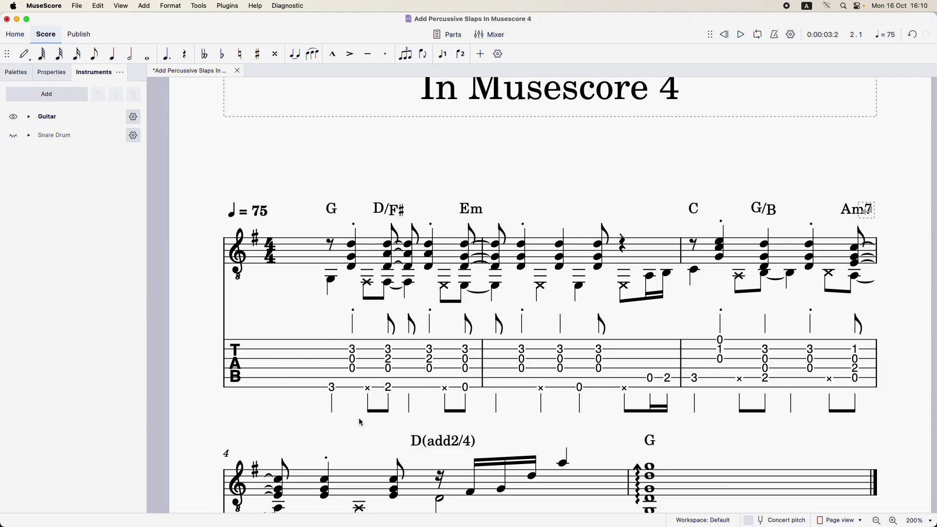
pyautogui.click(15, 138)
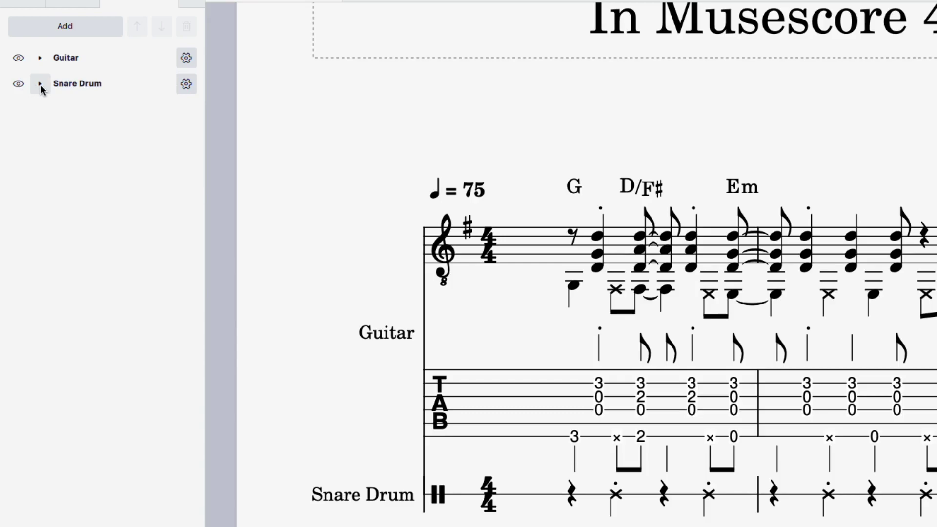
# Step: Hide only the Percussion stave inside the Snare Drum instrument and play back the score from bar 1 to check the slaps
pyautogui.click(39, 91)
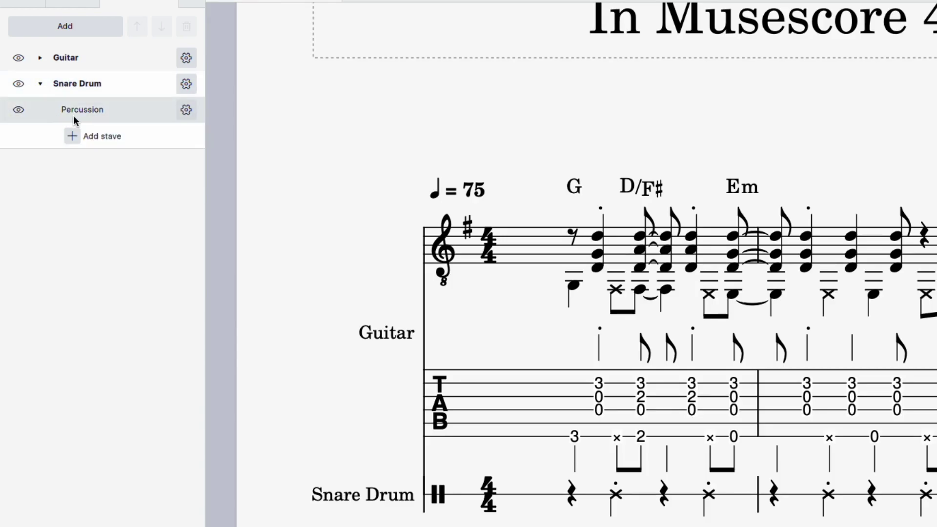
pyautogui.click(19, 111)
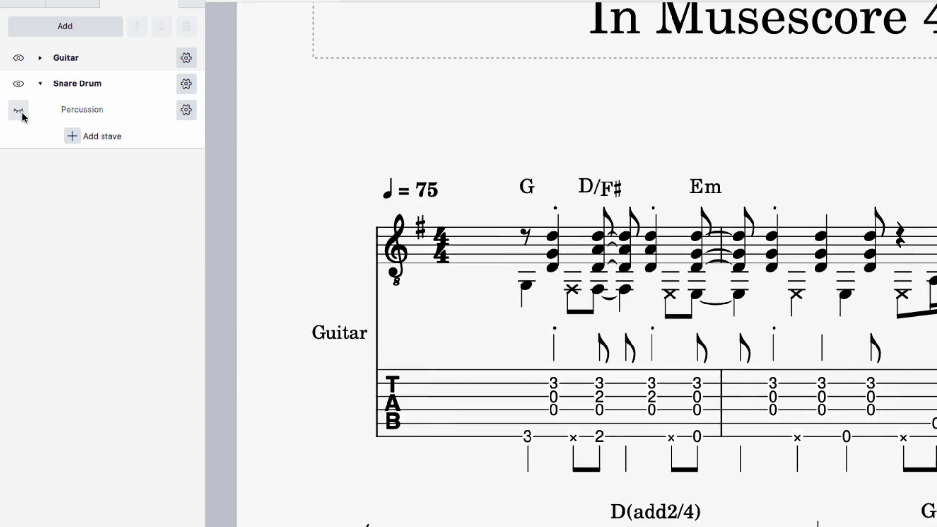
pyautogui.click(460, 402)
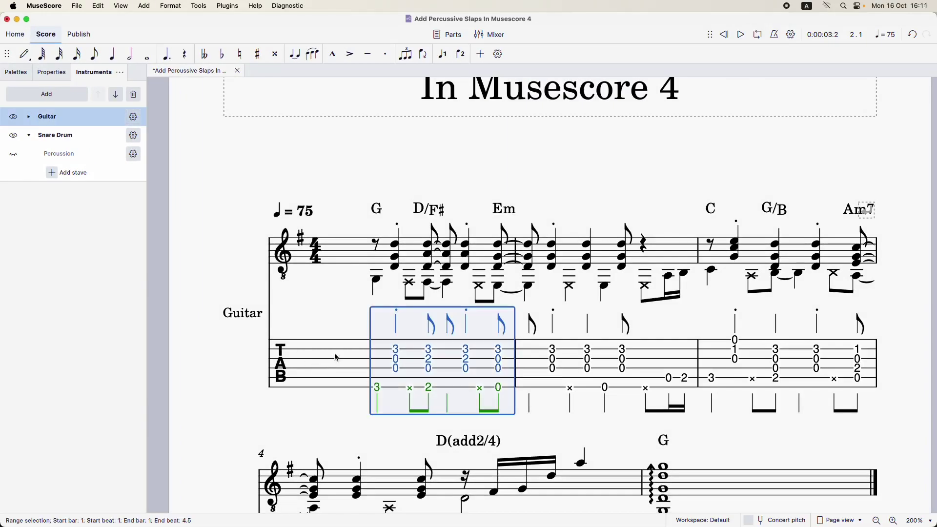
pyautogui.click(334, 185)
pyautogui.press('space')
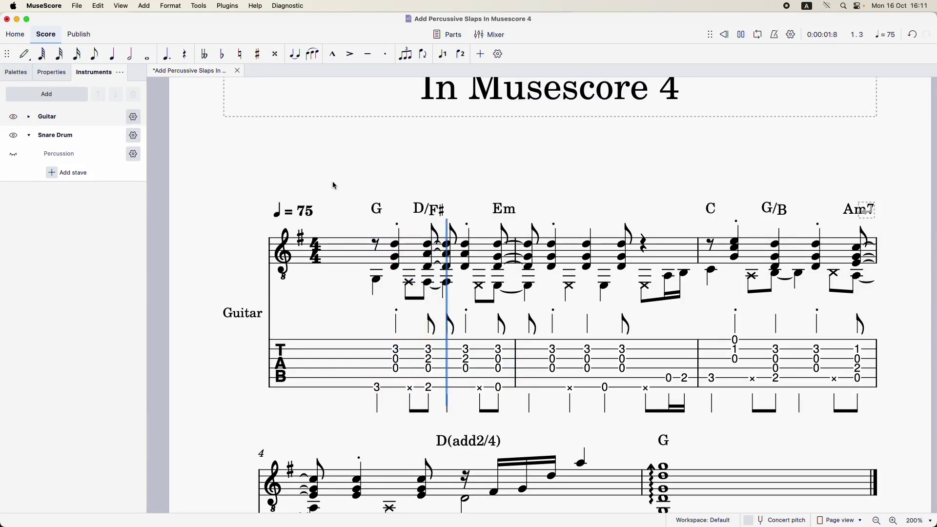
pyautogui.press('space')
pyautogui.moveTo(336, 186); pyautogui.dragTo(331, 232)
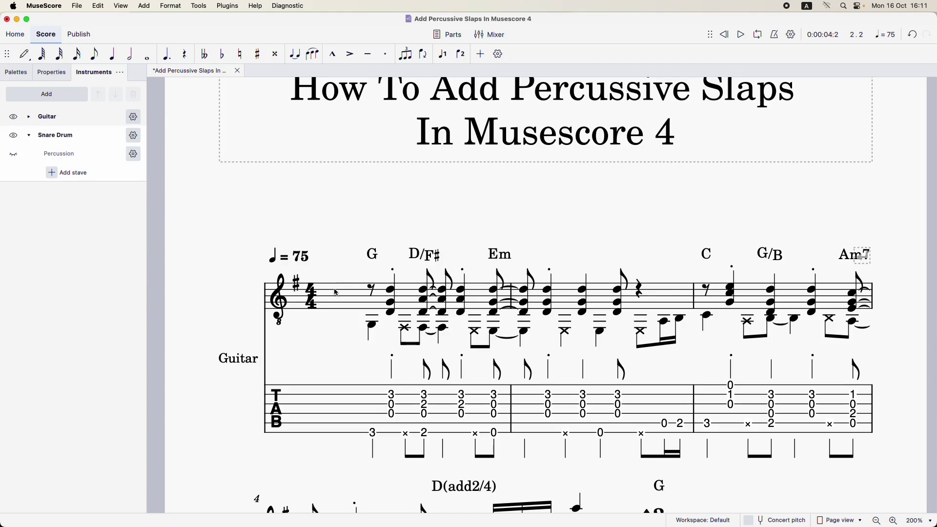
pyautogui.moveTo(348, 212); pyautogui.dragTo(348, 256)
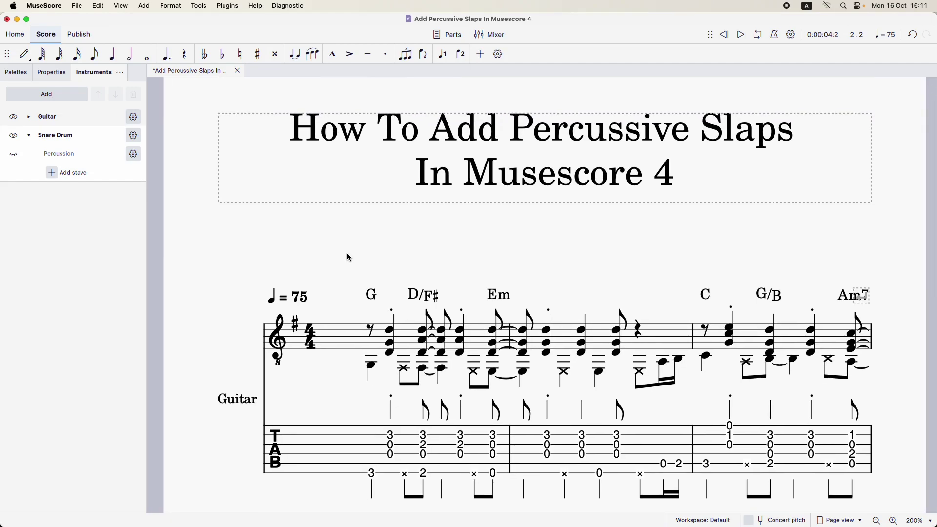